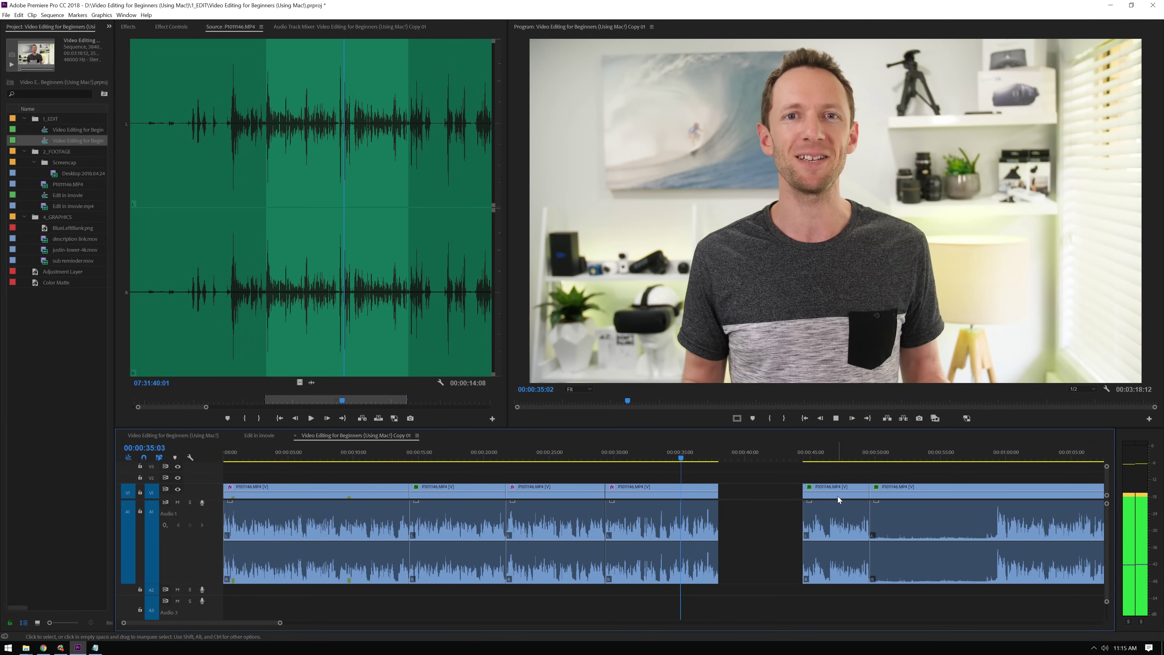
# - Slide the clip at 00:45 left until it snaps against the previous clip on V1/A1
pyautogui.moveTo(838, 496); pyautogui.dragTo(756, 495)
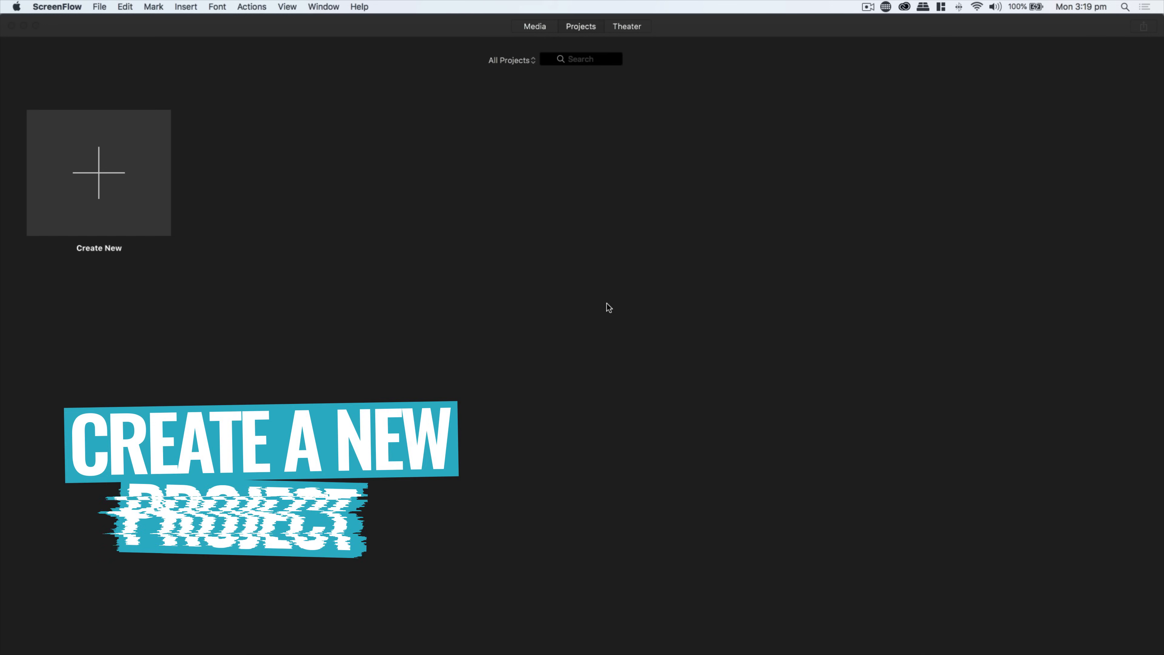
# - Create a new Movie project, My Movie 1, and focus its empty timeline
pyautogui.click(105, 184)
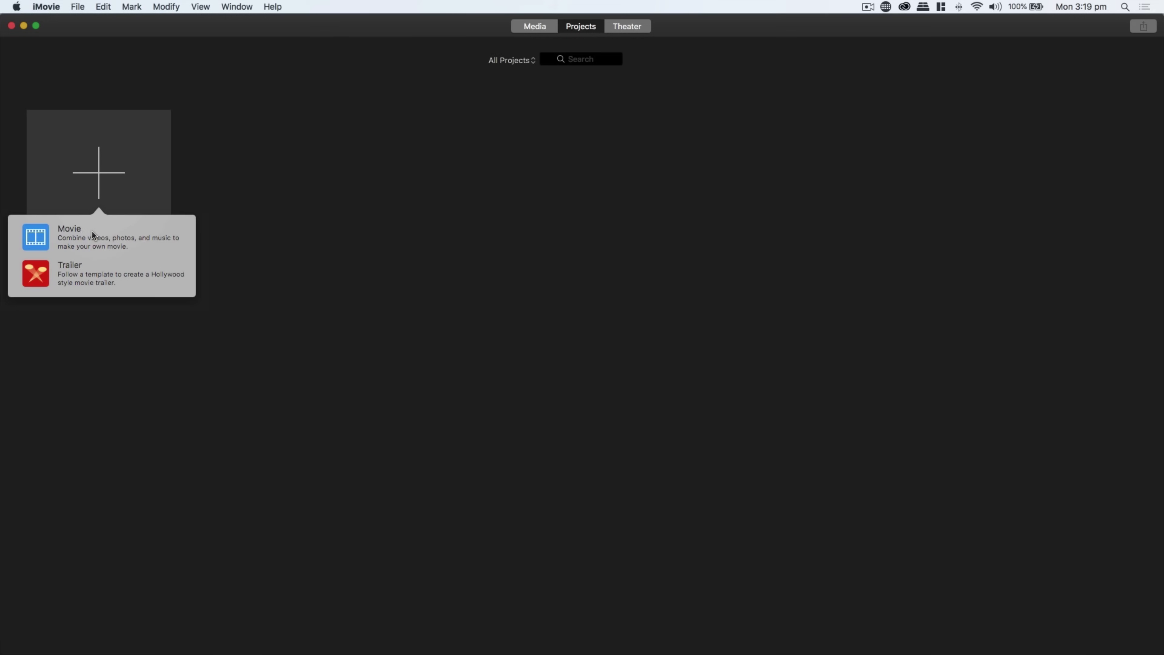
pyautogui.click(111, 240)
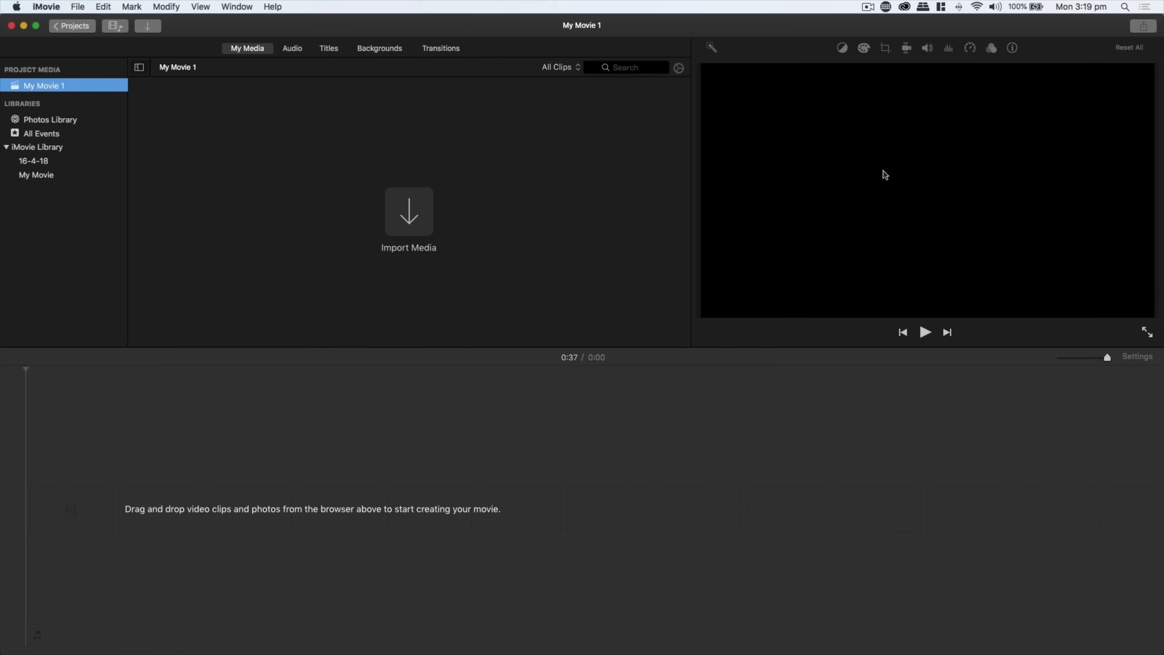
pyautogui.click(151, 537)
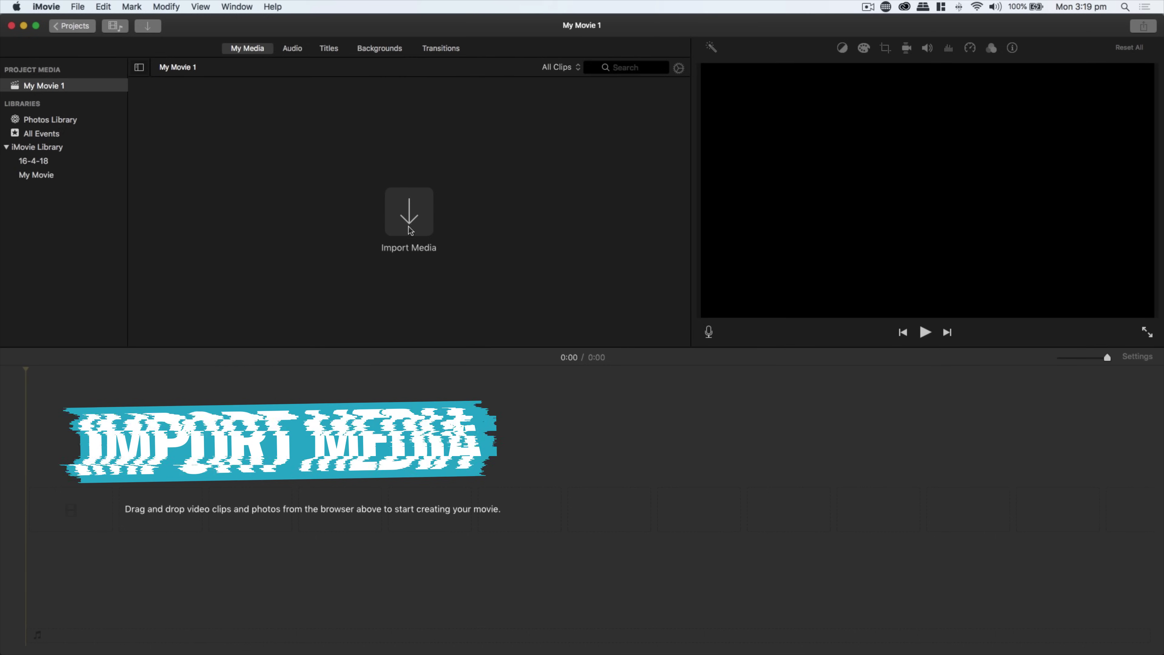
# - Import 20180413_115059.mp4, Amber by Perfect Muse.mp3 and P1004208.MOV from the Desktop
pyautogui.click(411, 224)
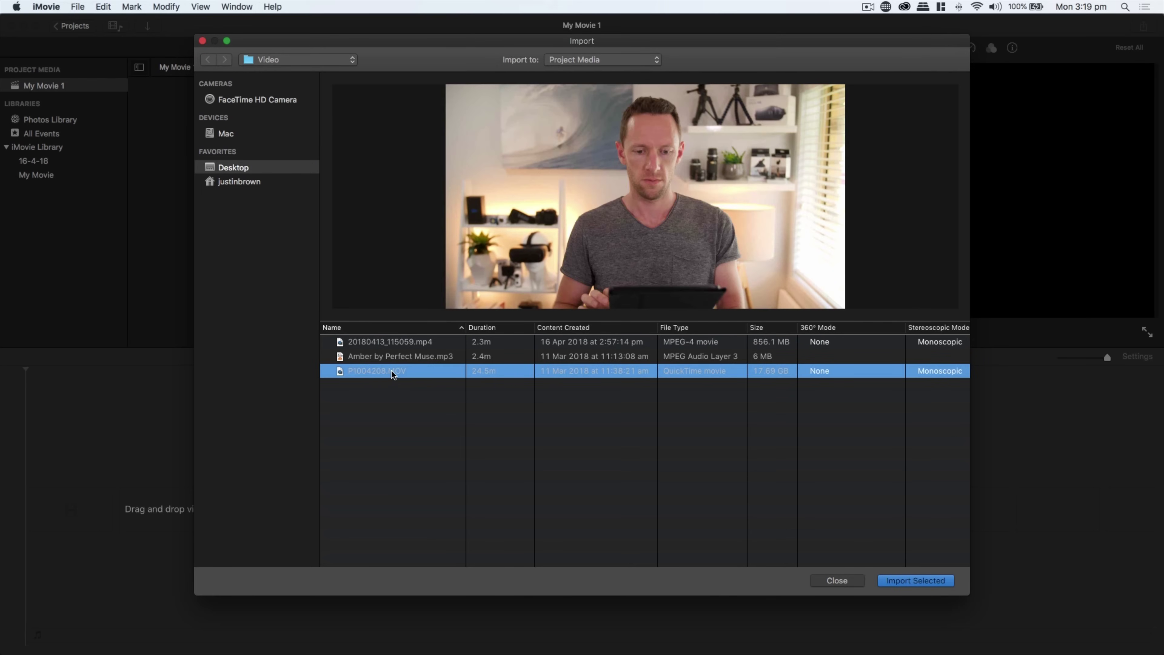
pyautogui.click(397, 358)
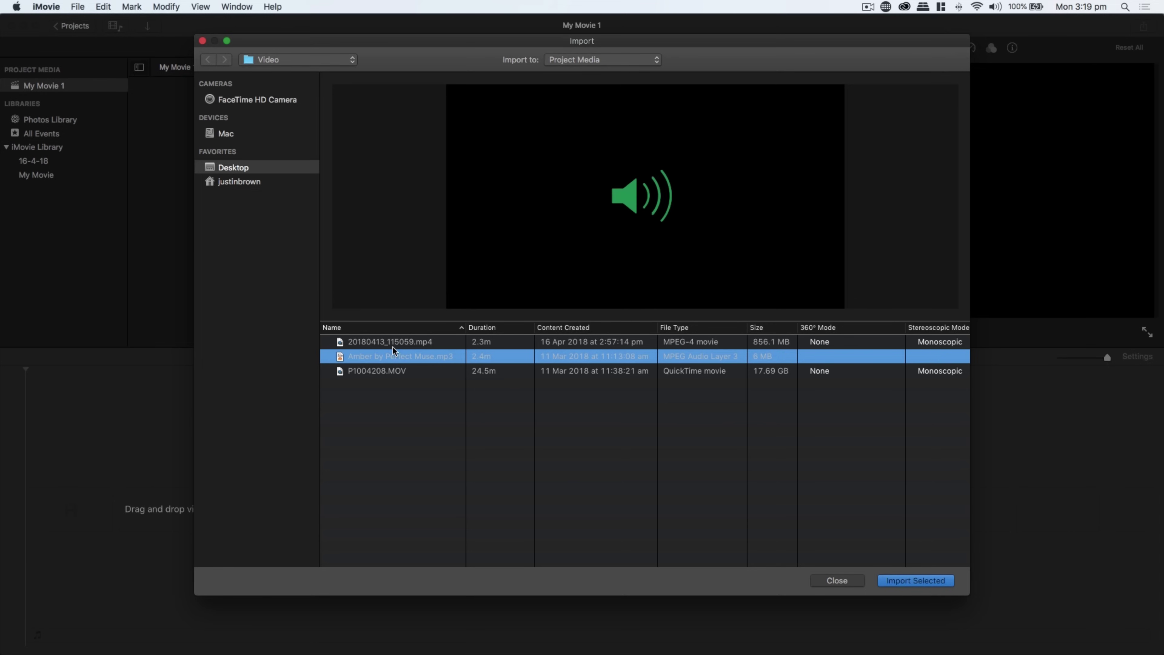
pyautogui.click(393, 344)
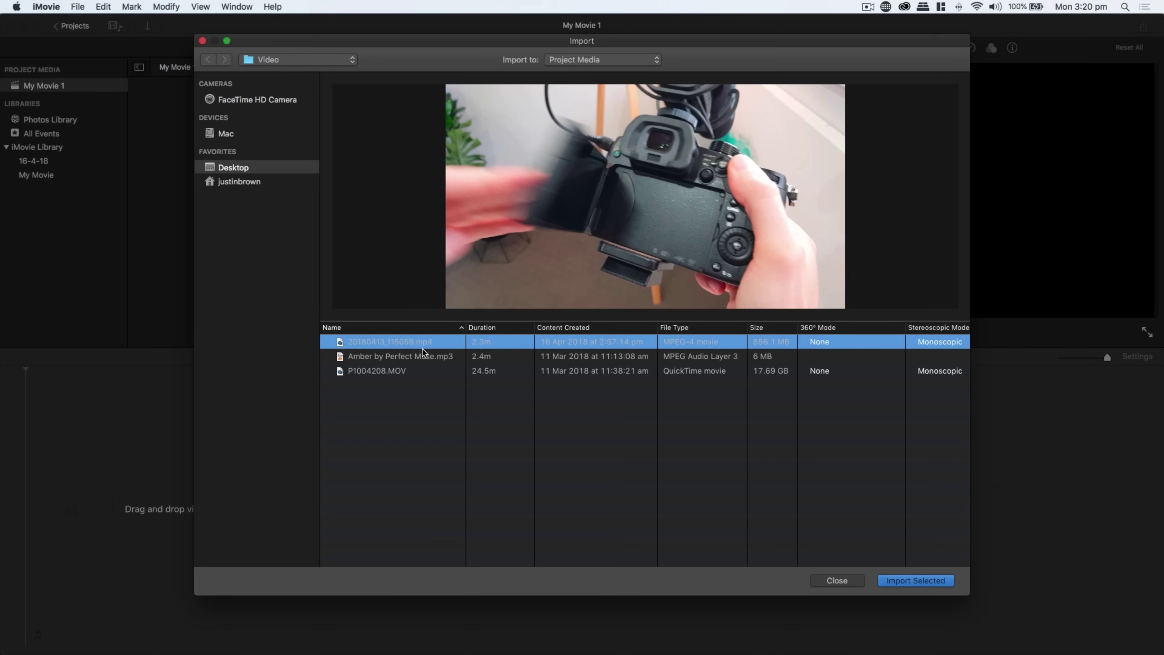
pyautogui.moveTo(425, 407); pyautogui.dragTo(389, 348)
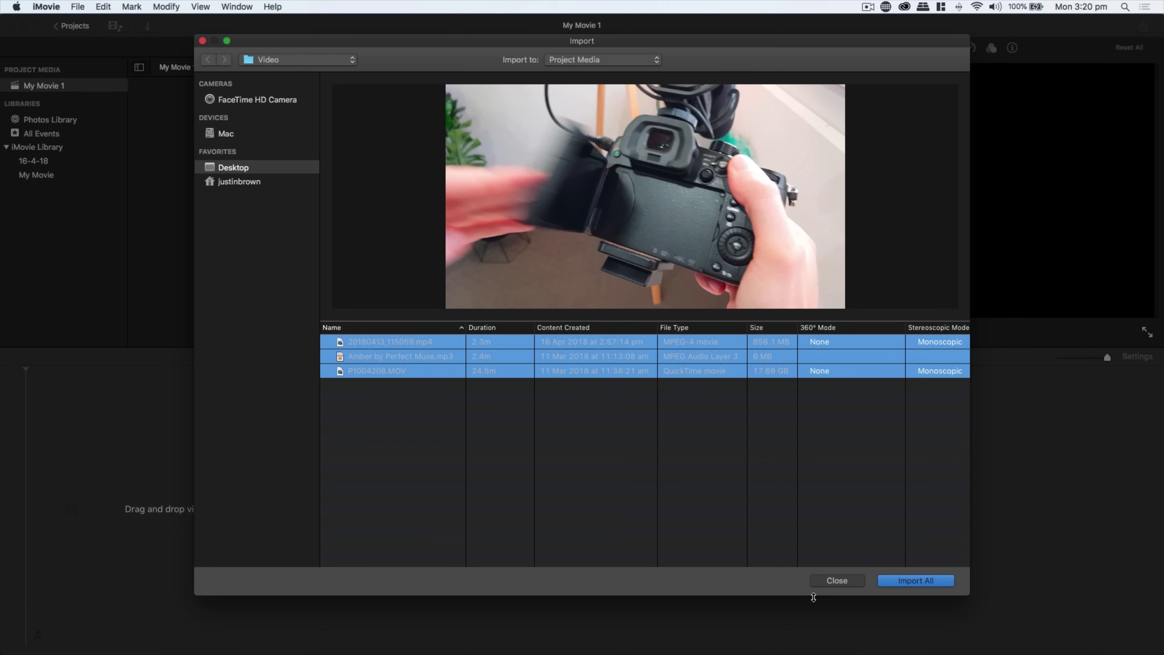
pyautogui.click(901, 581)
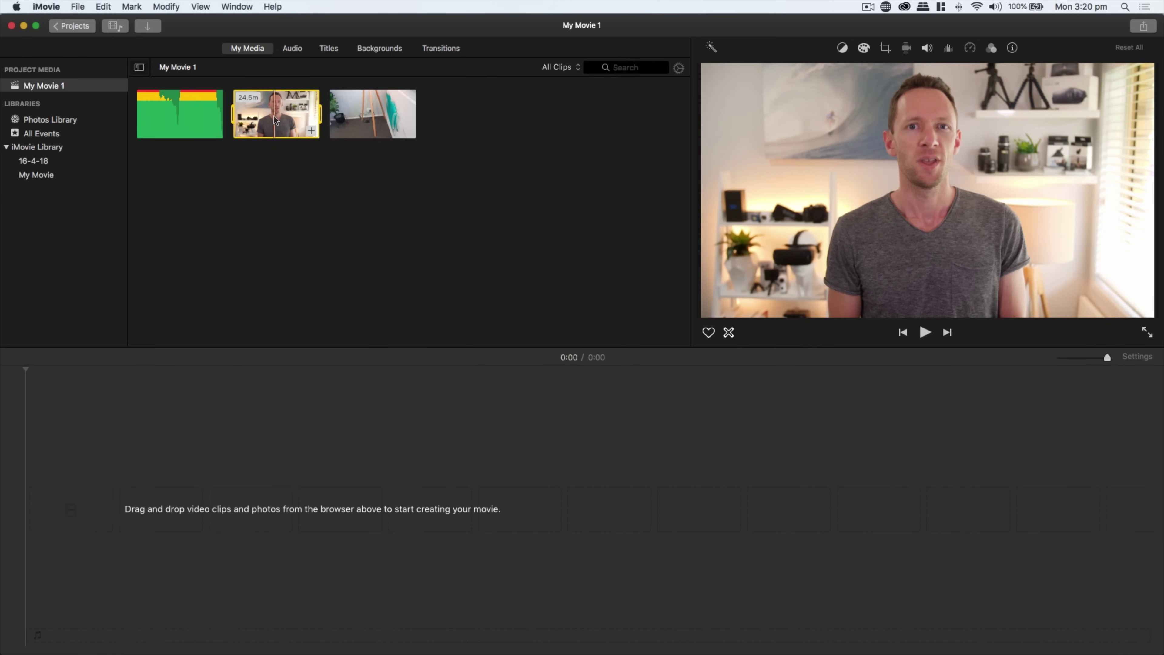
# - Place the 24.5m clip at the timeline start and add two more copies of it
pyautogui.moveTo(143, 430); pyautogui.dragTo(107, 495)
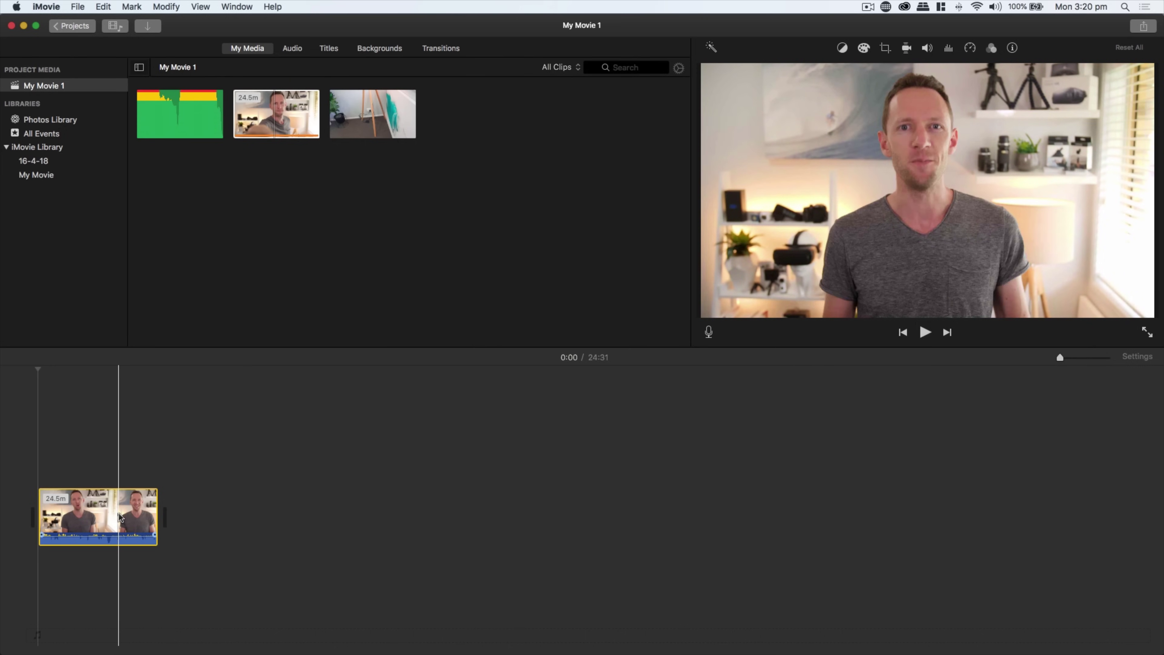
pyautogui.click(311, 131)
pyautogui.click(312, 131)
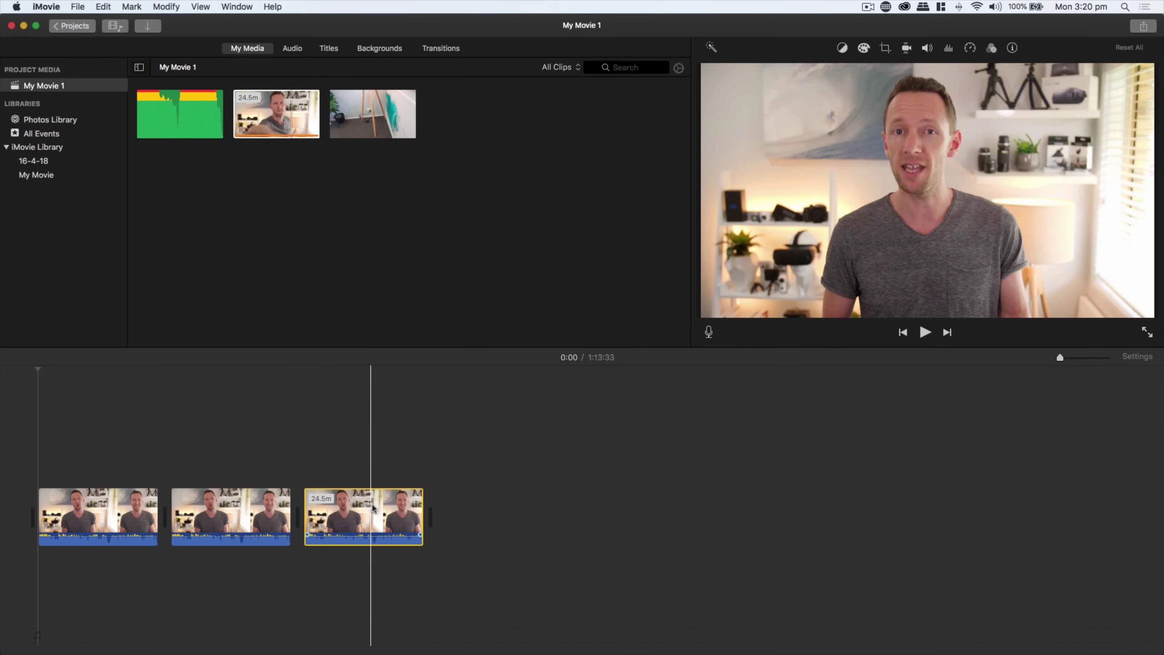
# - Move the third copy into second position and marquee-select the second and third clips
pyautogui.moveTo(368, 507); pyautogui.dragTo(179, 523)
pyautogui.moveTo(246, 510); pyautogui.dragTo(394, 509)
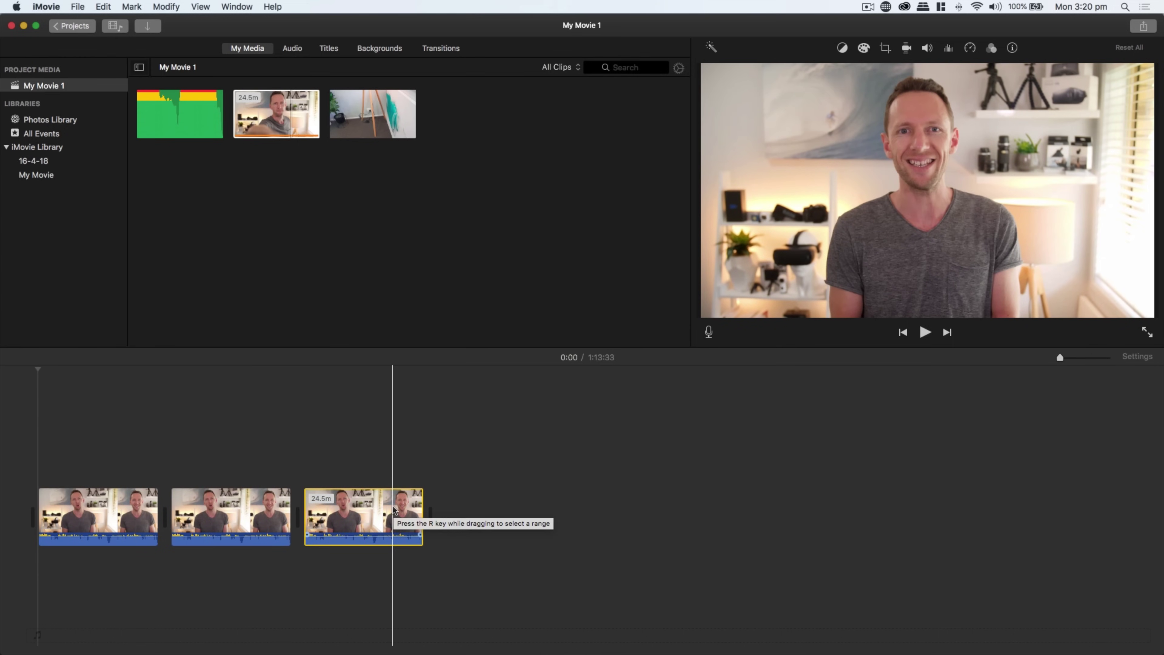
pyautogui.click(471, 475)
pyautogui.moveTo(471, 474); pyautogui.dragTo(260, 577)
pyautogui.moveTo(399, 434); pyautogui.dragTo(242, 579)
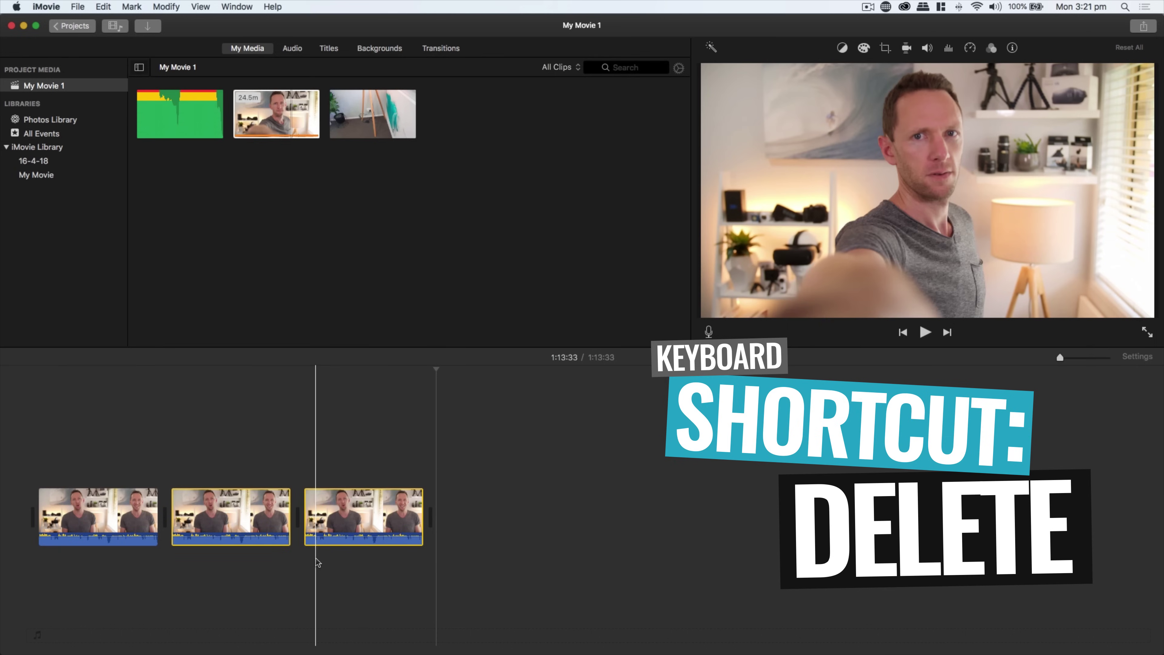
# - Delete the second and third copies, then zoom into the timeline with Cmd+Plus and scroll left
pyautogui.press('Delete')
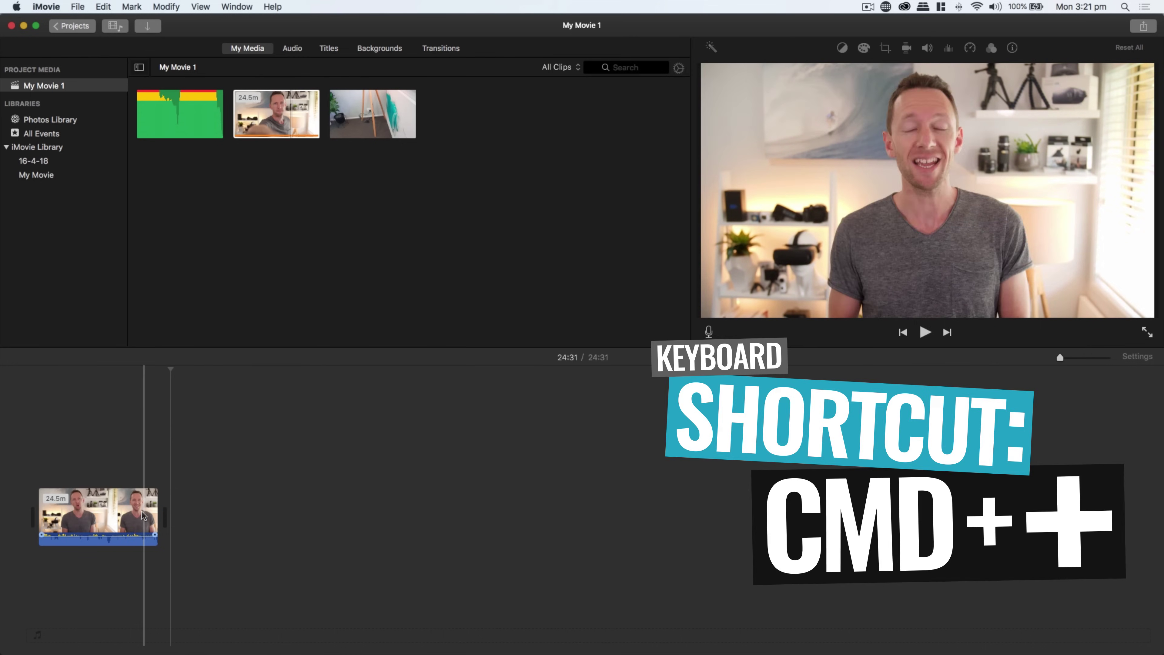
pyautogui.press('super+plus')
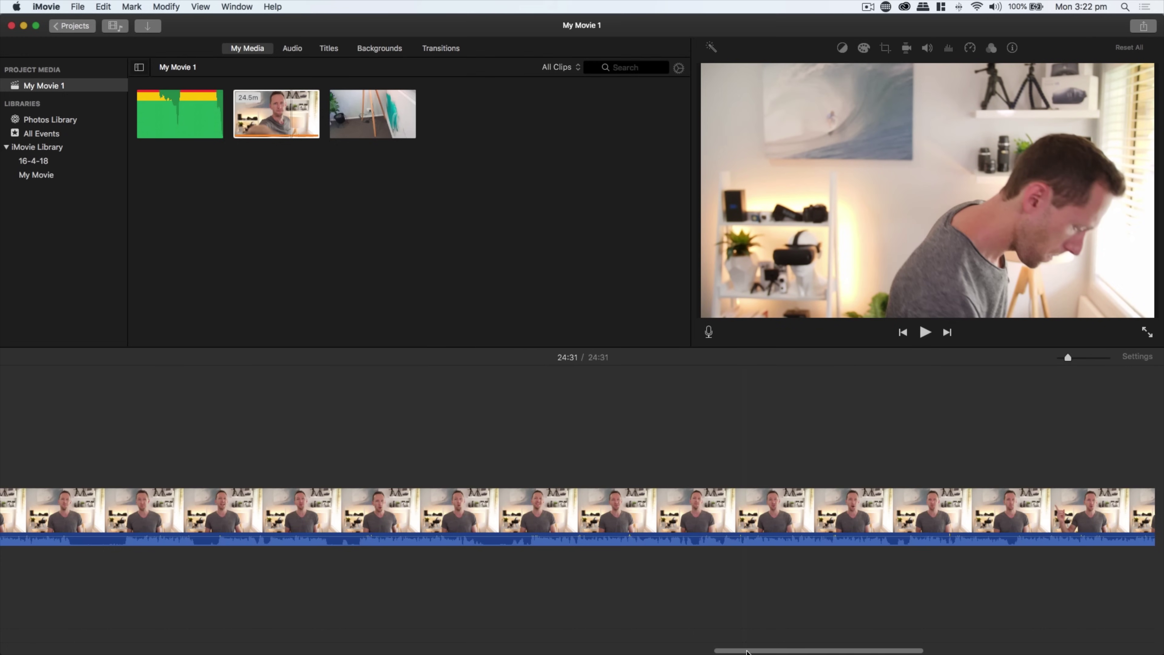
pyautogui.hscroll(-2, 650, 651)
pyautogui.hscroll(-15, 650, 651)
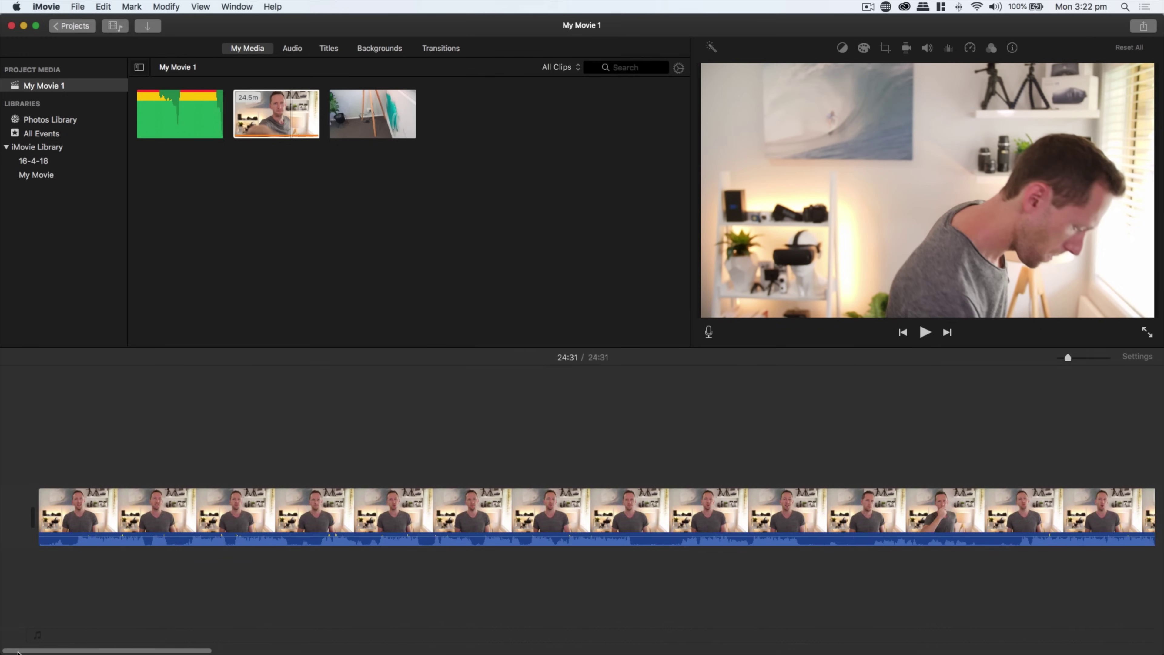
# - Trim the clip's opening seconds so the movie drops from 24:31 to 24:21
pyautogui.moveTo(19, 651); pyautogui.dragTo(965, 653)
pyautogui.press('Home')
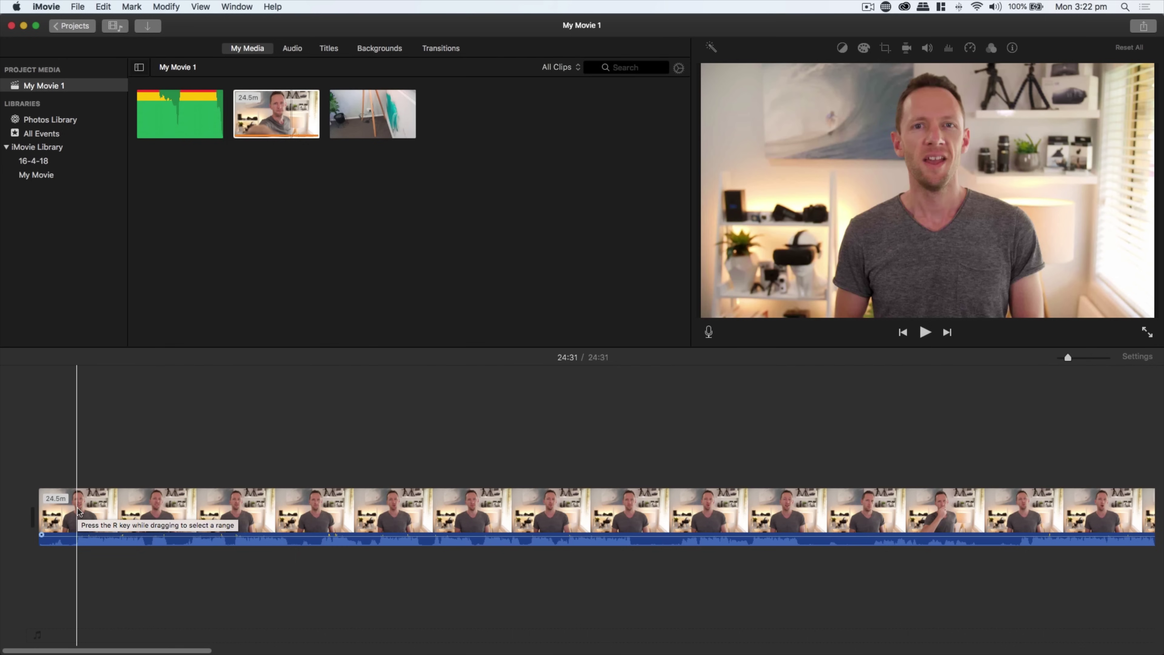
pyautogui.click(88, 516)
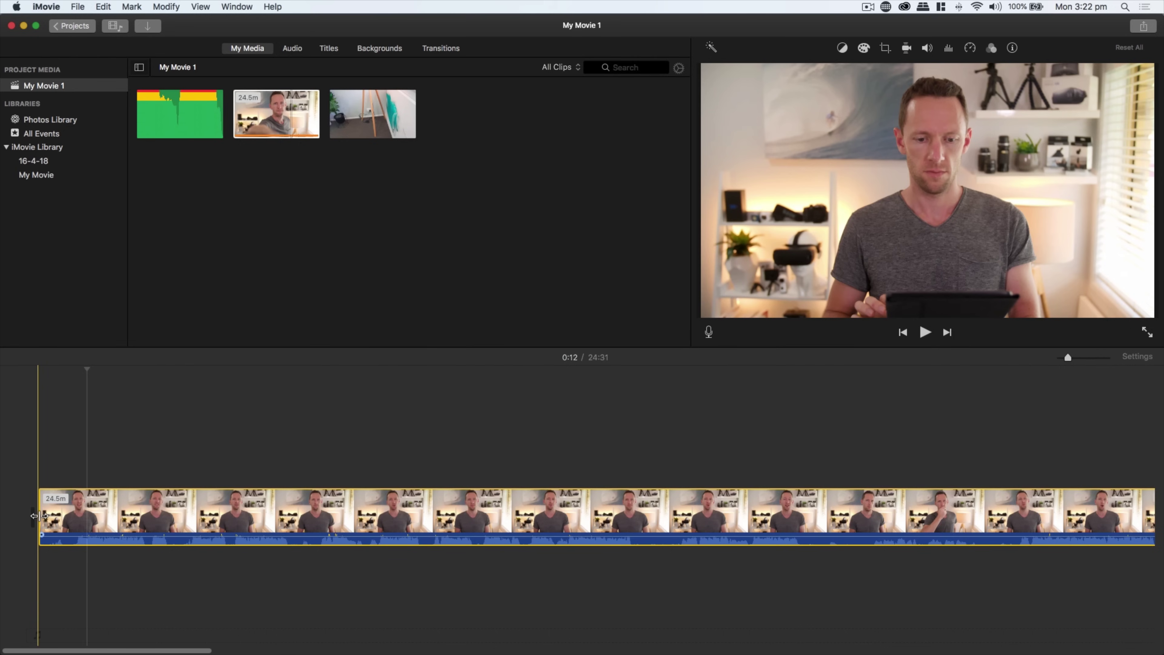
pyautogui.moveTo(39, 515); pyautogui.dragTo(76, 514)
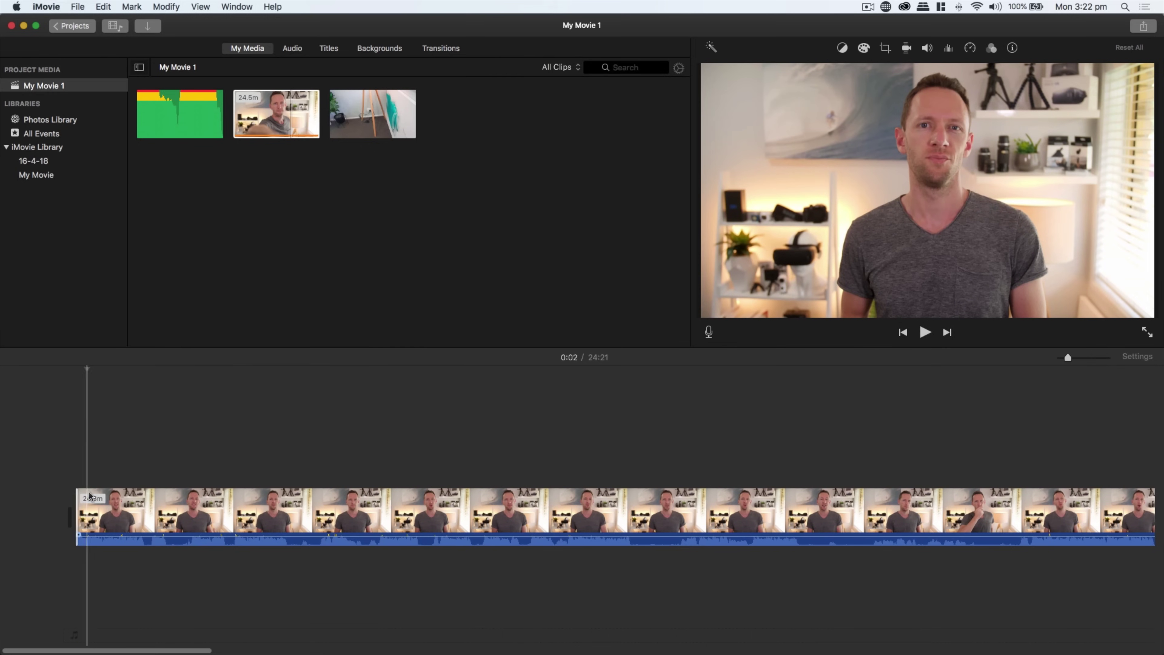
pyautogui.hscroll(15, 201, 513)
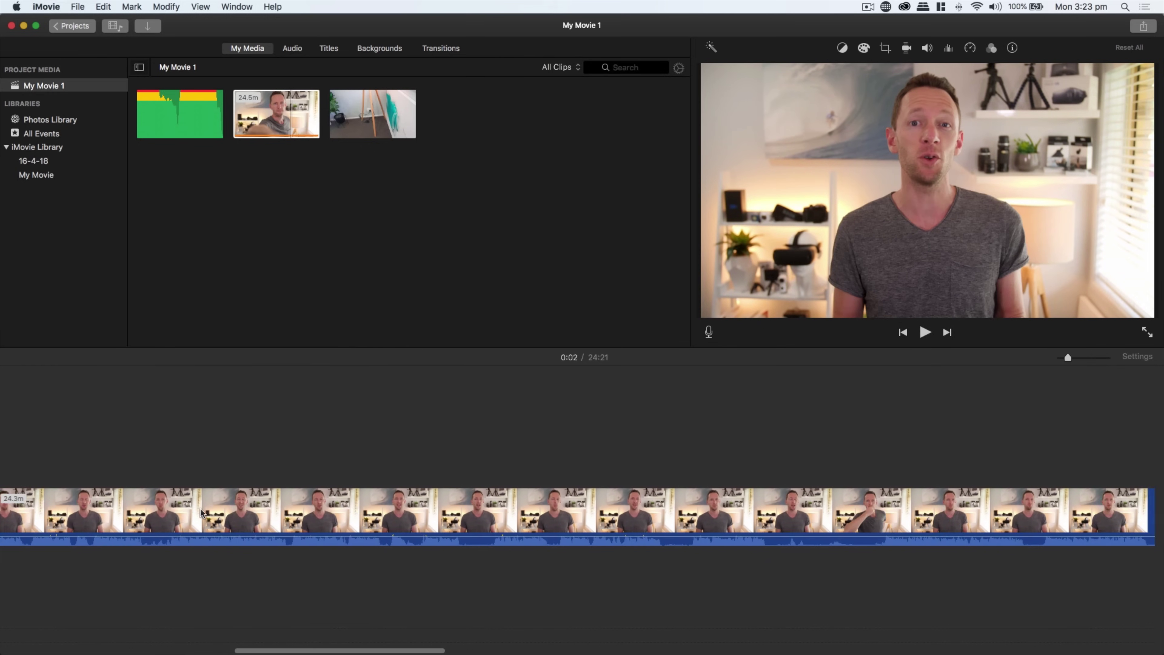
pyautogui.hscroll(8, 202, 513)
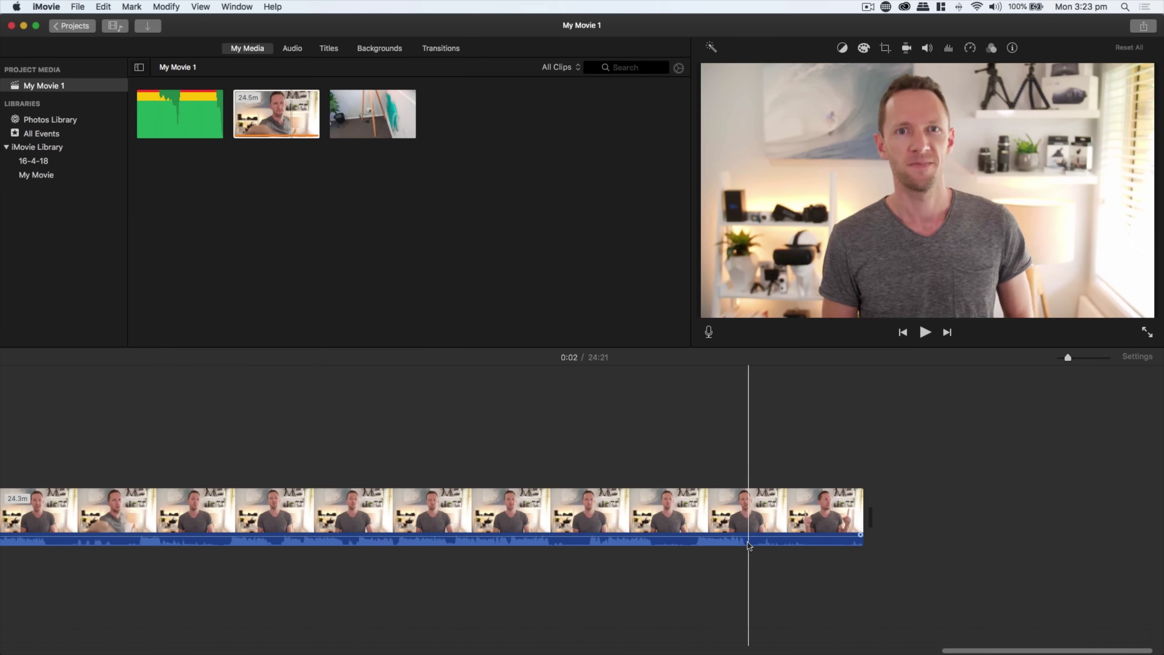
# - Split the clip at 23:52 and delete the 29.6s ending piece
pyautogui.click(746, 519)
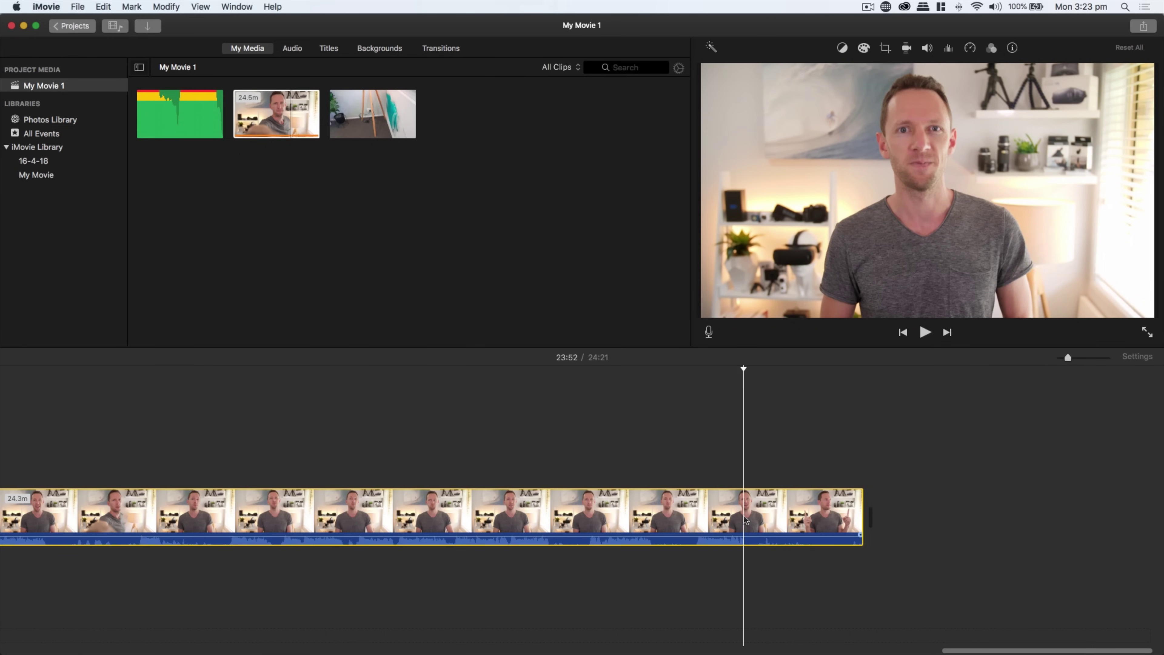
pyautogui.rightClick(744, 518)
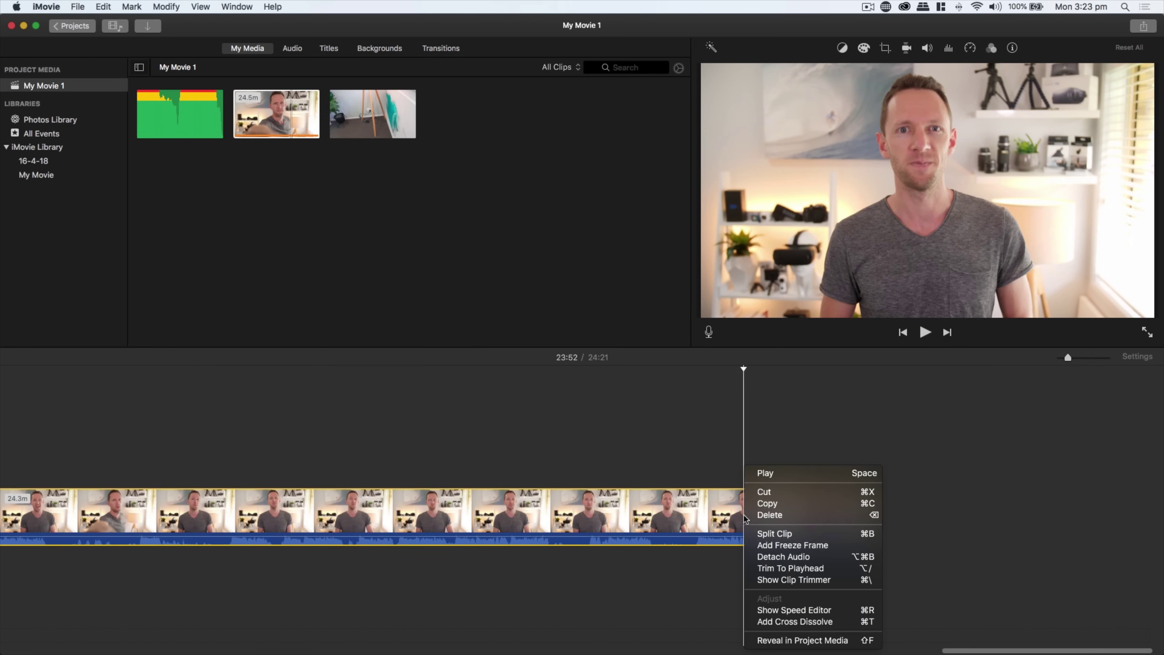
pyautogui.click(785, 534)
pyautogui.click(680, 509)
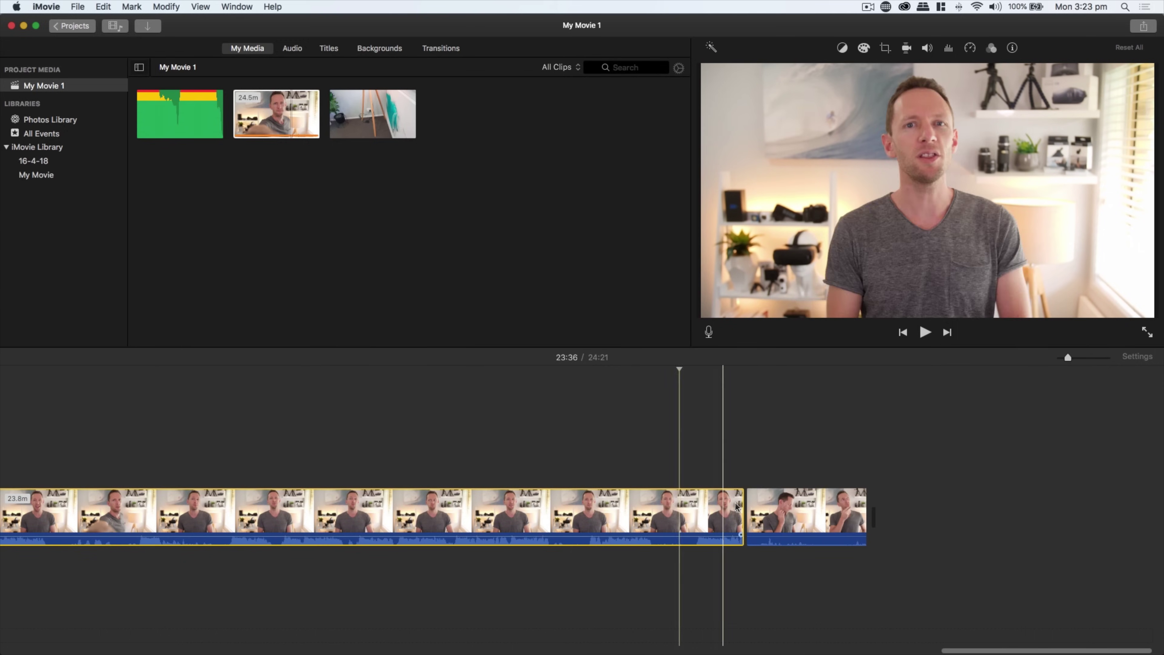
pyautogui.click(766, 508)
pyautogui.press('Delete')
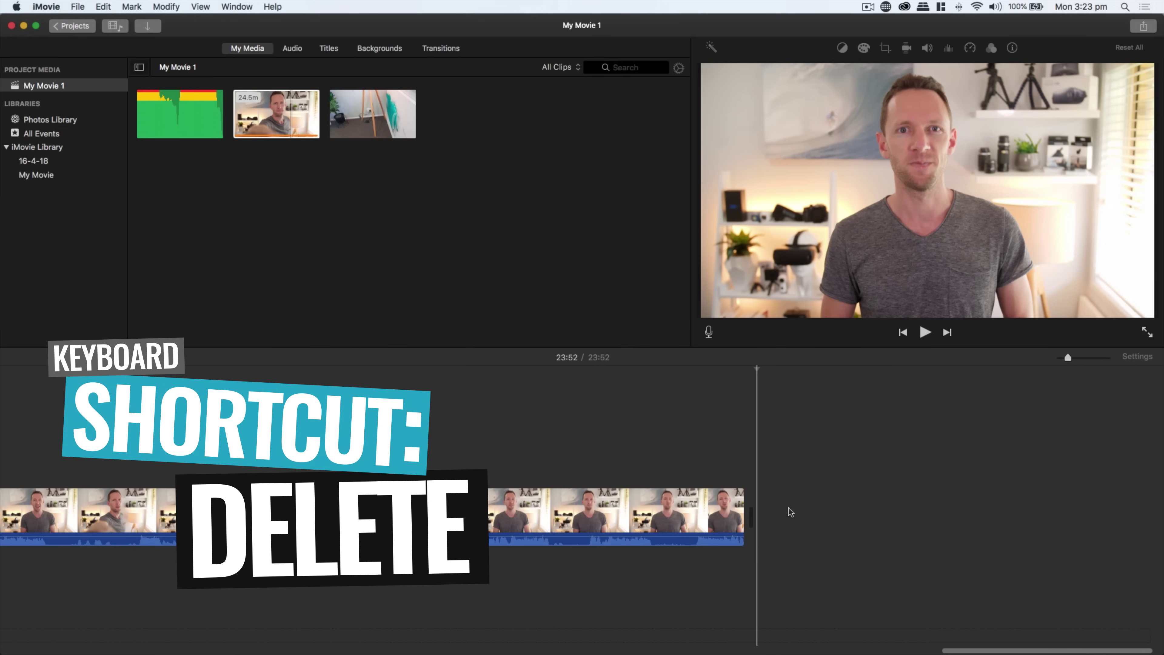
# - Split the clip at 23:29 and delete the unwanted 11.1s piece
pyautogui.click(653, 549)
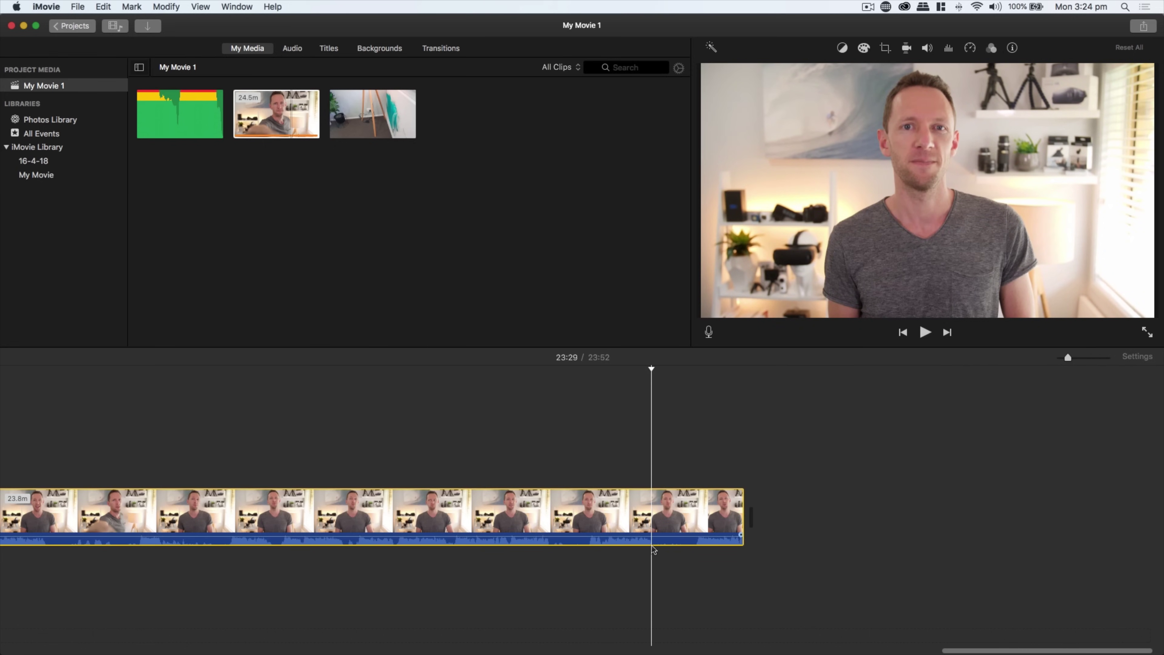
pyautogui.press('super+b')
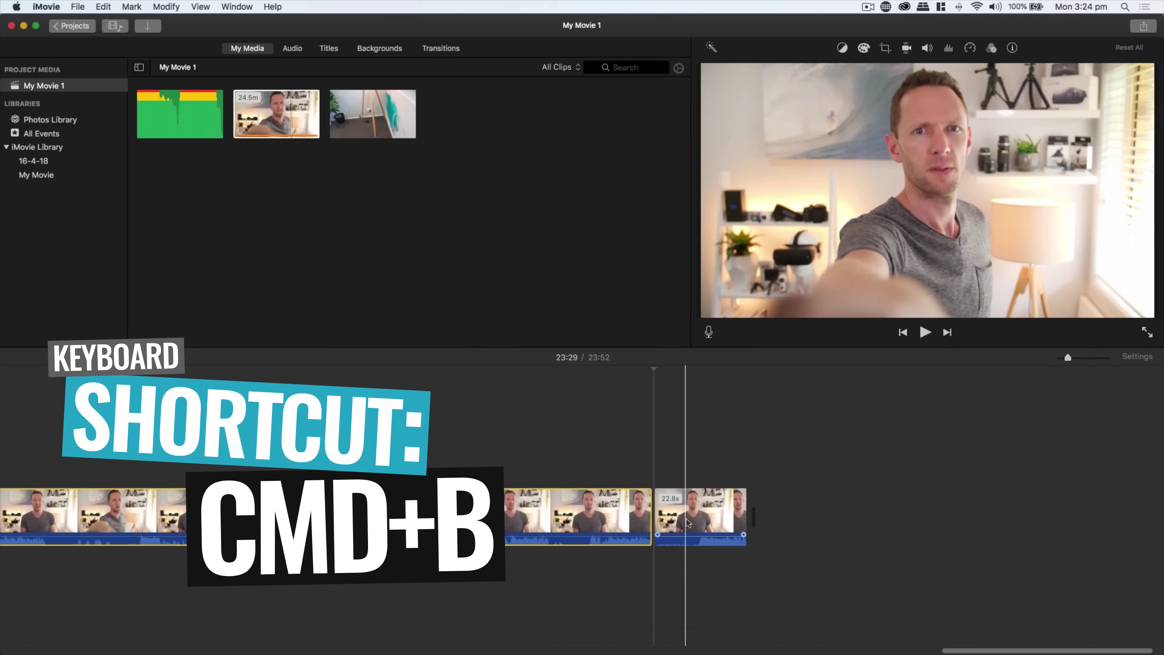
pyautogui.click(700, 525)
pyautogui.rightClick(700, 525)
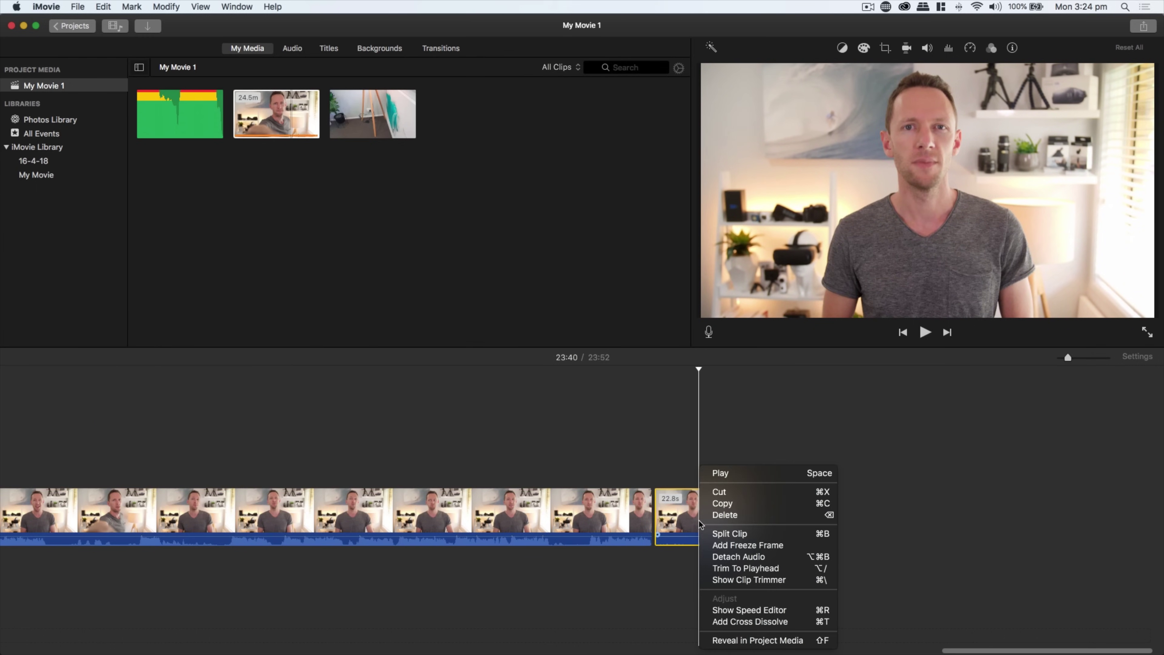
pyautogui.click(729, 534)
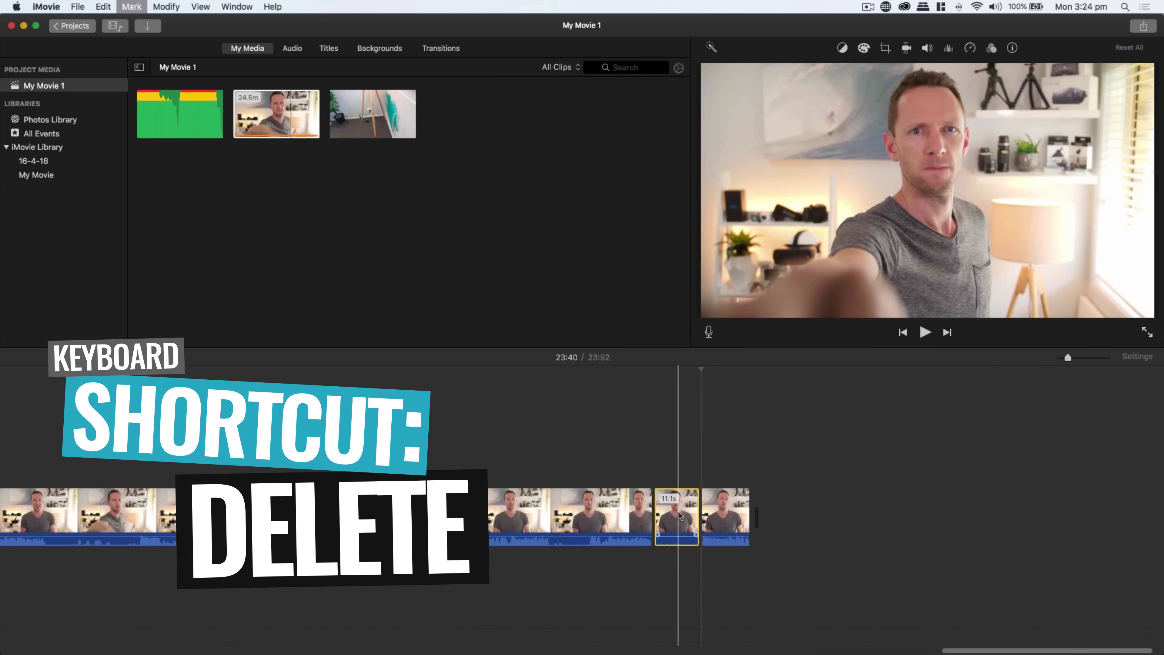
pyautogui.press('Delete')
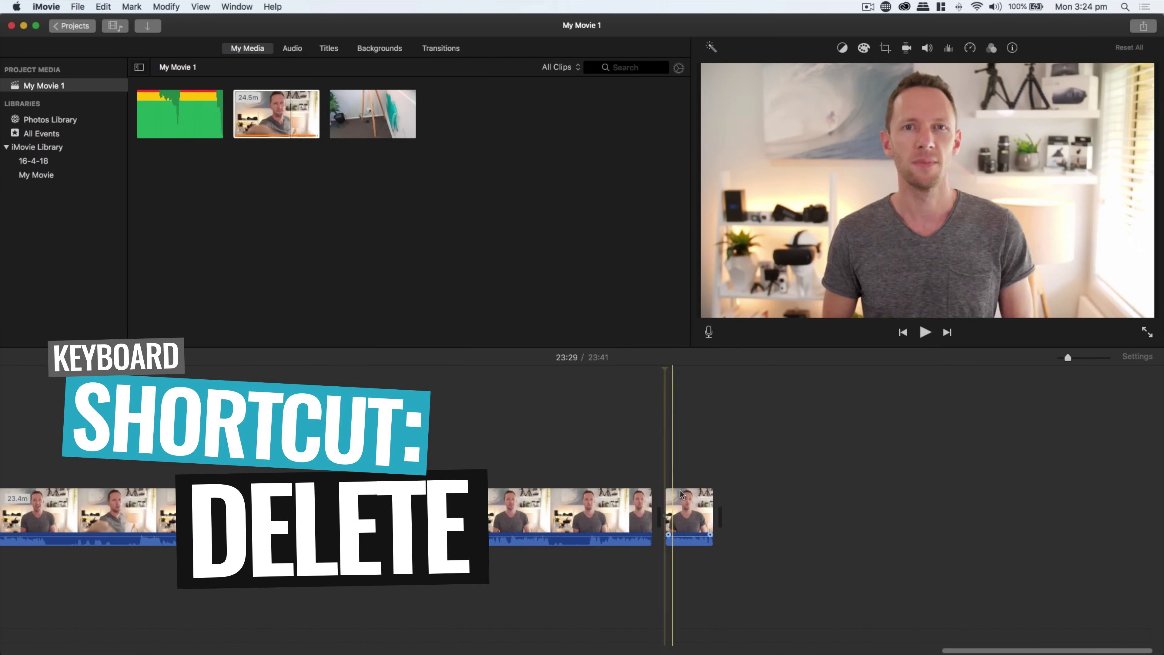
# - Split again, trim the clip's end shorter, and move the 15.3s clip earlier
pyautogui.click(591, 524)
pyautogui.press('super+b')
pyautogui.moveTo(588, 521); pyautogui.dragTo(454, 514)
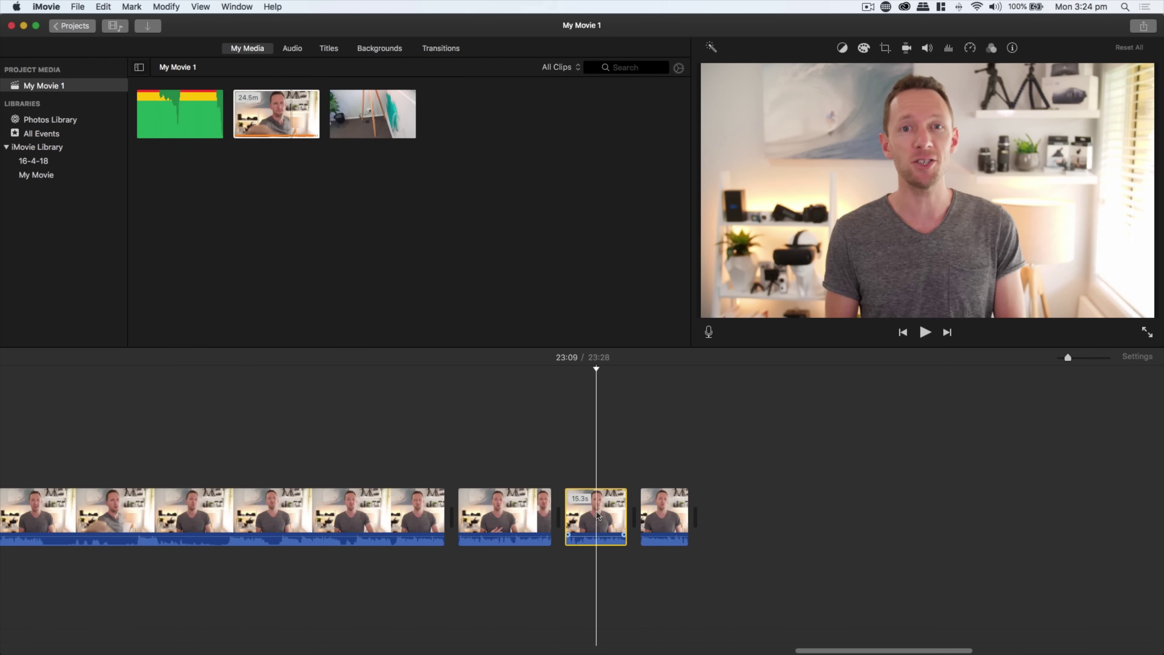
pyautogui.moveTo(598, 516); pyautogui.dragTo(484, 523)
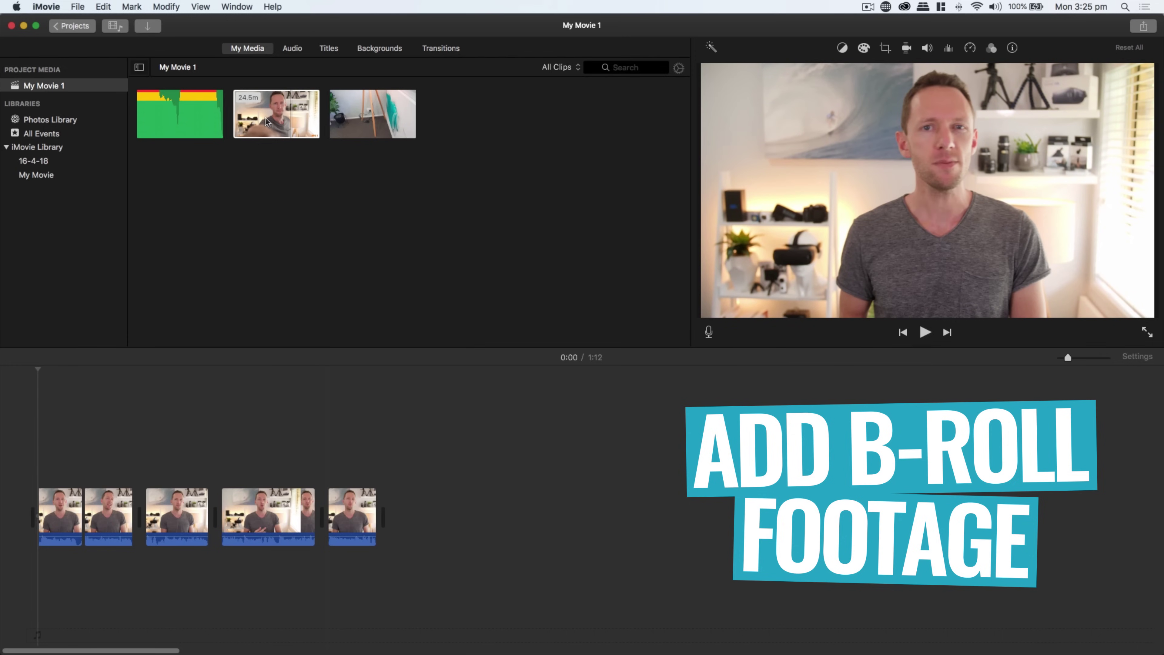
# - Try the handheld-camera B-roll as a connected clip, trim its start, then remove it
pyautogui.click(348, 122)
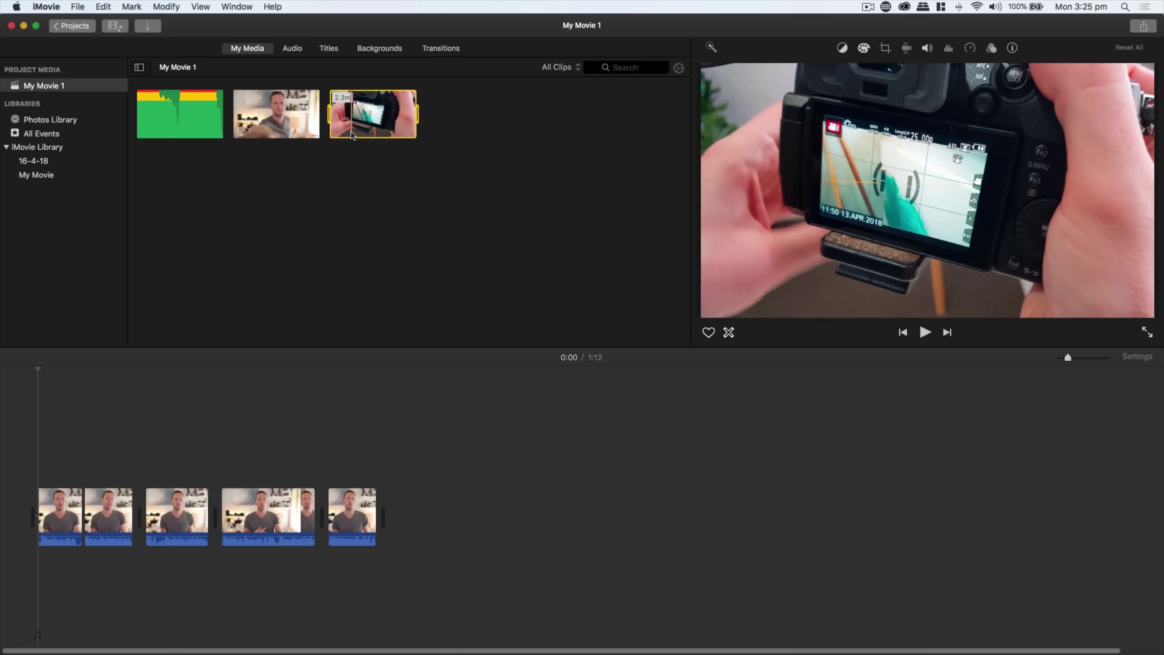
pyautogui.moveTo(367, 108); pyautogui.dragTo(113, 438)
pyautogui.moveTo(114, 451); pyautogui.dragTo(205, 452)
pyautogui.press('BackSpace')
# - Reselect the B-roll clip in My Media and mark a range shortened to 11.9s
pyautogui.click(355, 131)
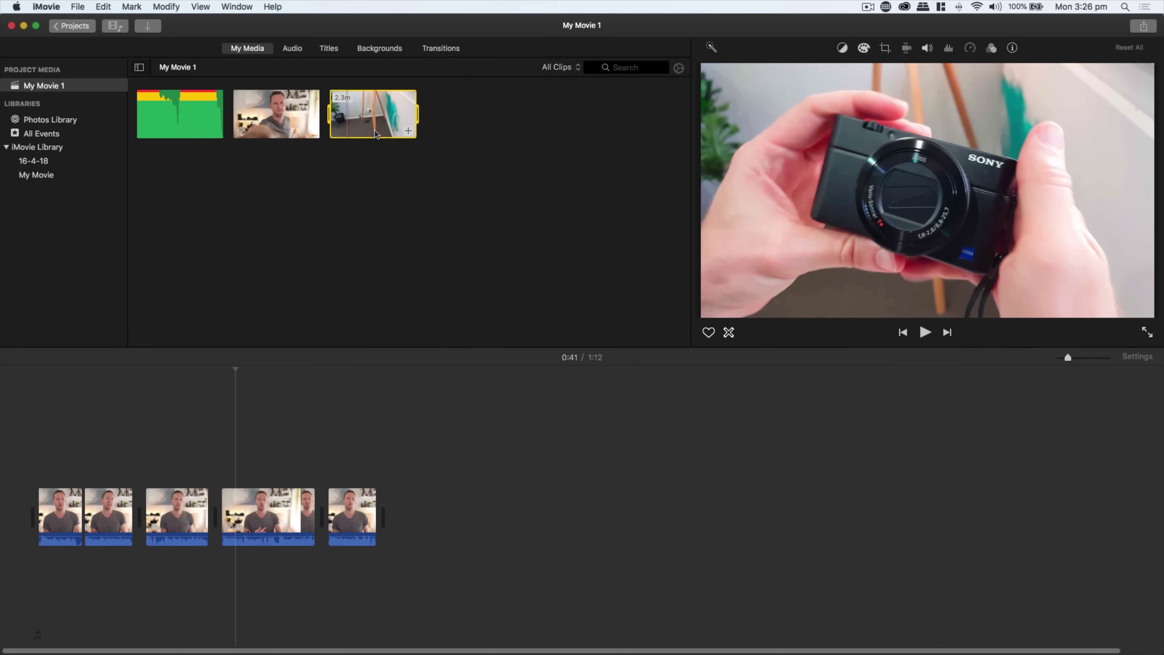
pyautogui.press('i')
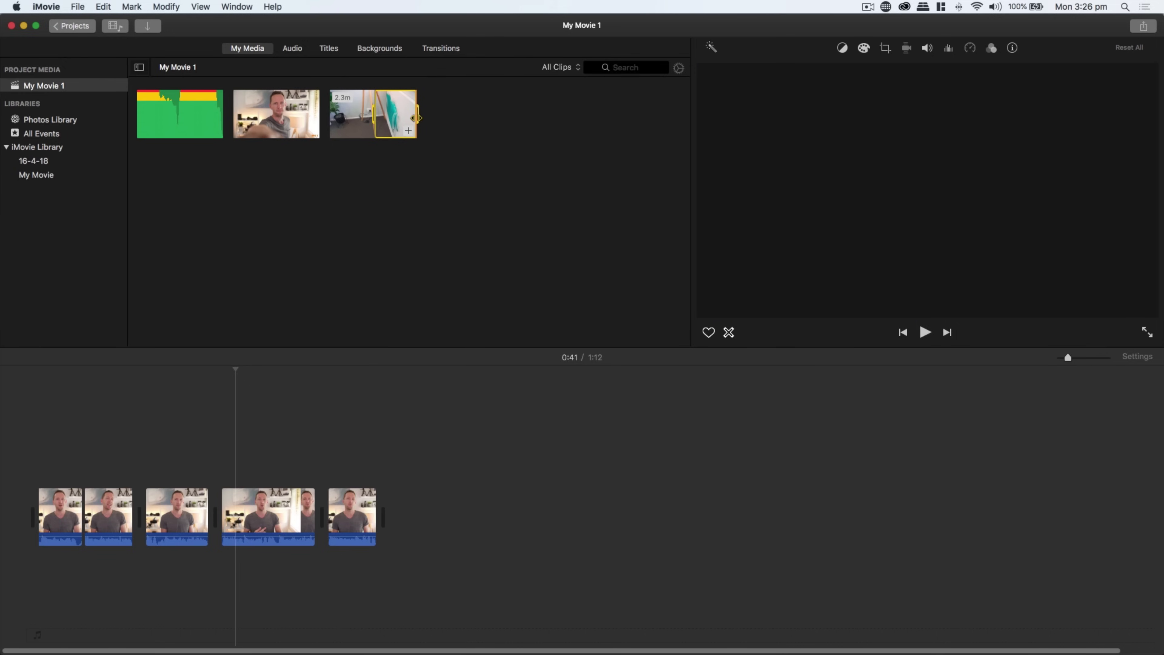
pyautogui.moveTo(417, 118); pyautogui.dragTo(378, 118)
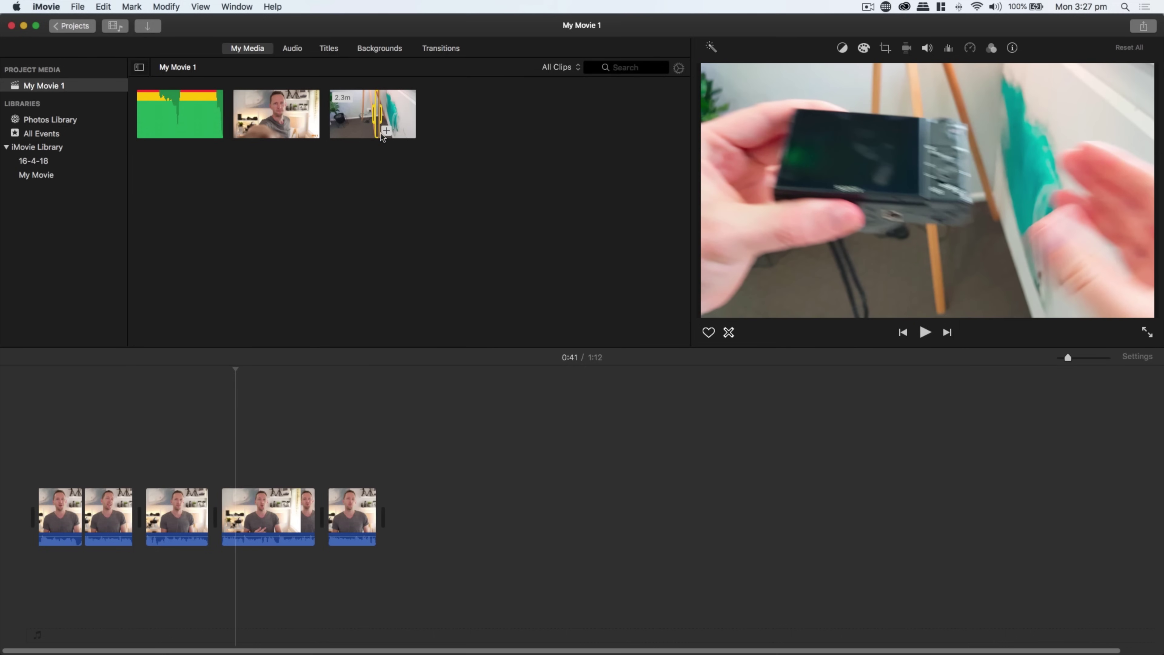
# - Connect the marked B-roll range as a cutaway and move it over the fourth talking-head clip
pyautogui.moveTo(378, 133); pyautogui.dragTo(159, 459)
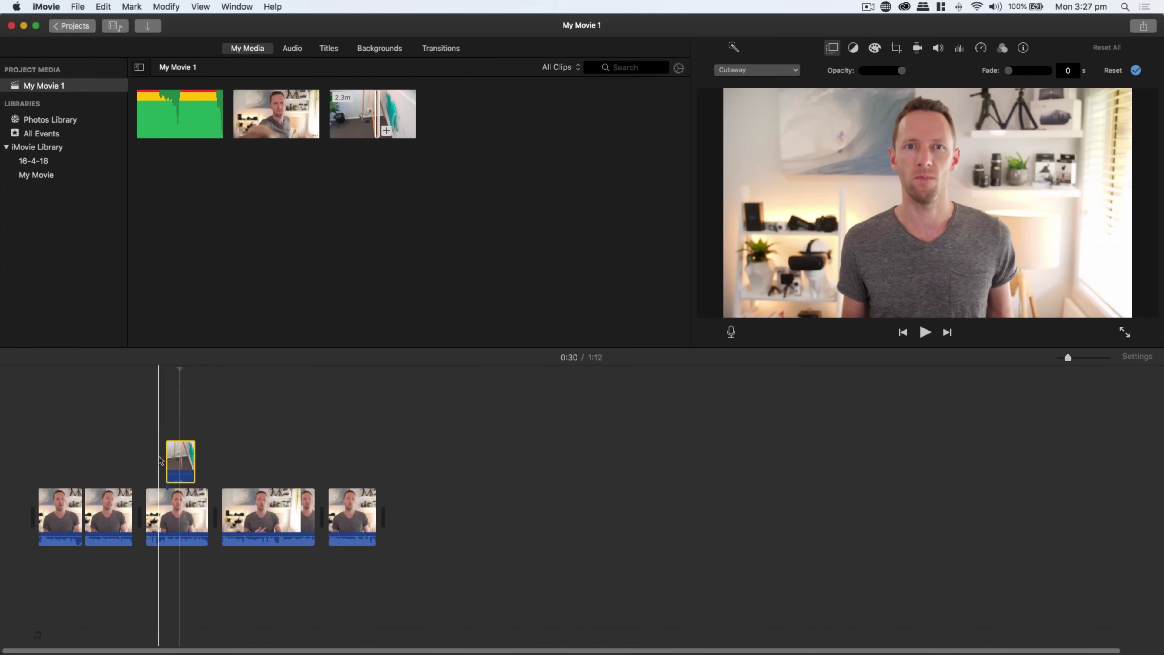
pyautogui.click(159, 460)
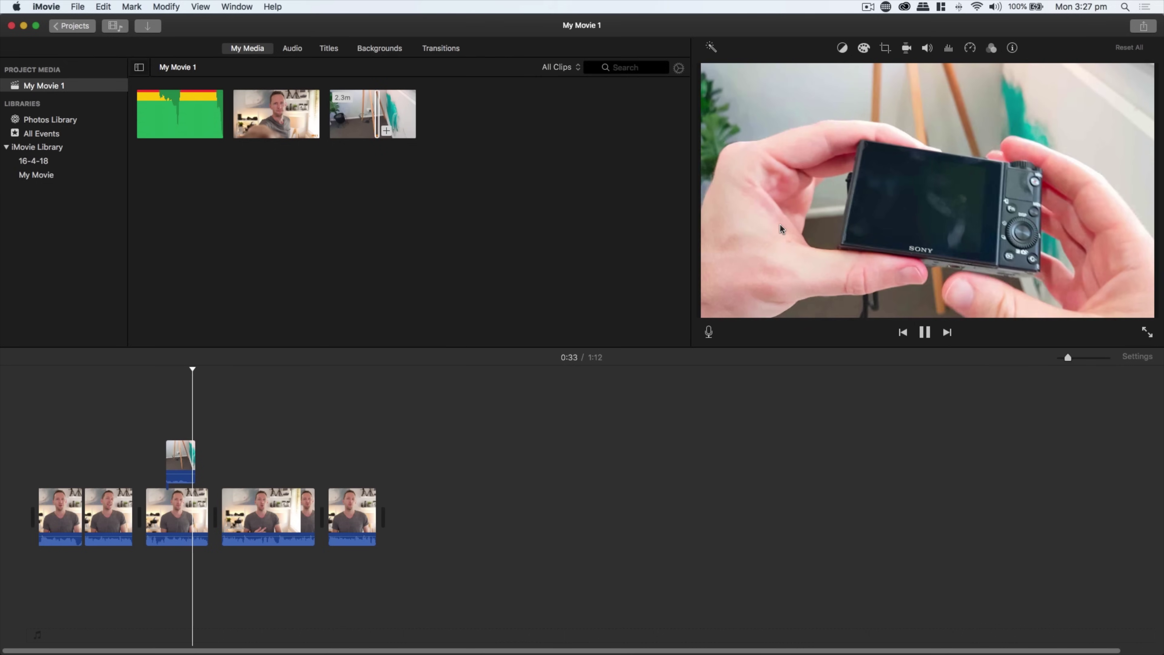
pyautogui.click(180, 458)
pyautogui.moveTo(182, 459); pyautogui.dragTo(246, 455)
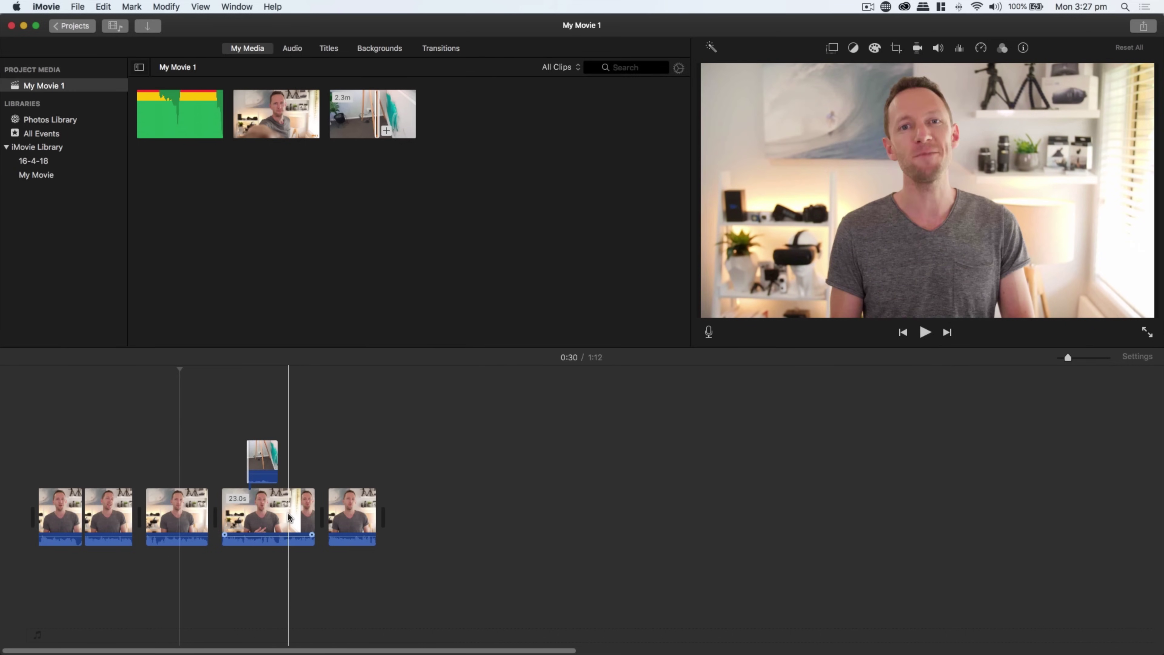
pyautogui.click(263, 460)
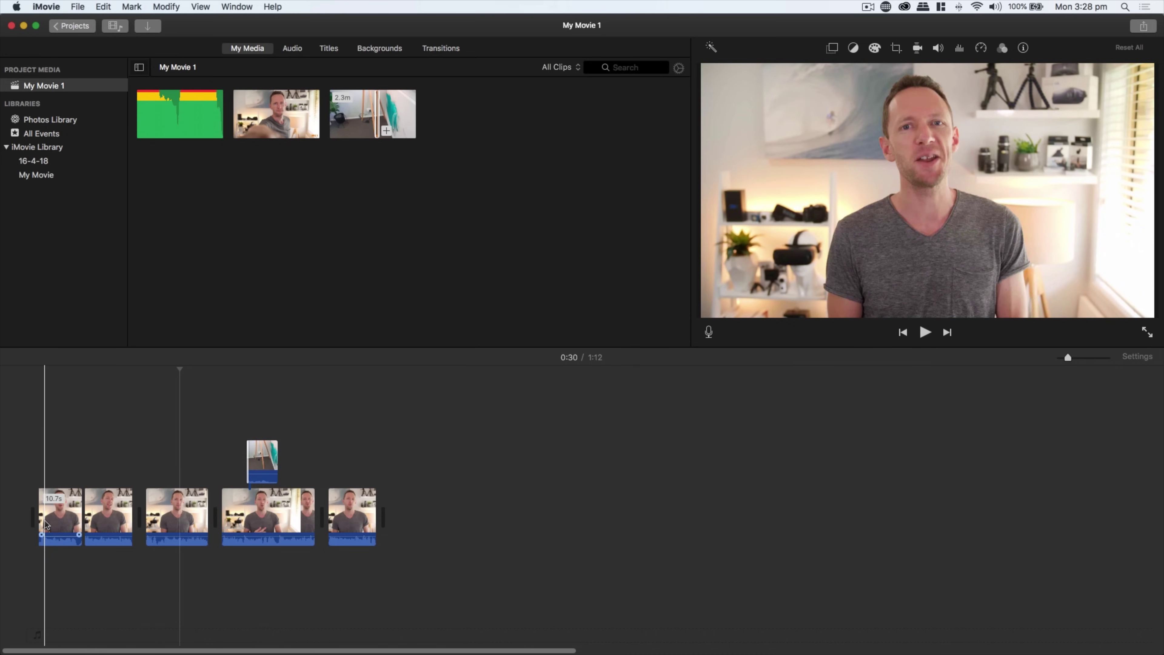
# - Add a Standard Lower Third title over the first clip at the movie start
pyautogui.click(47, 524)
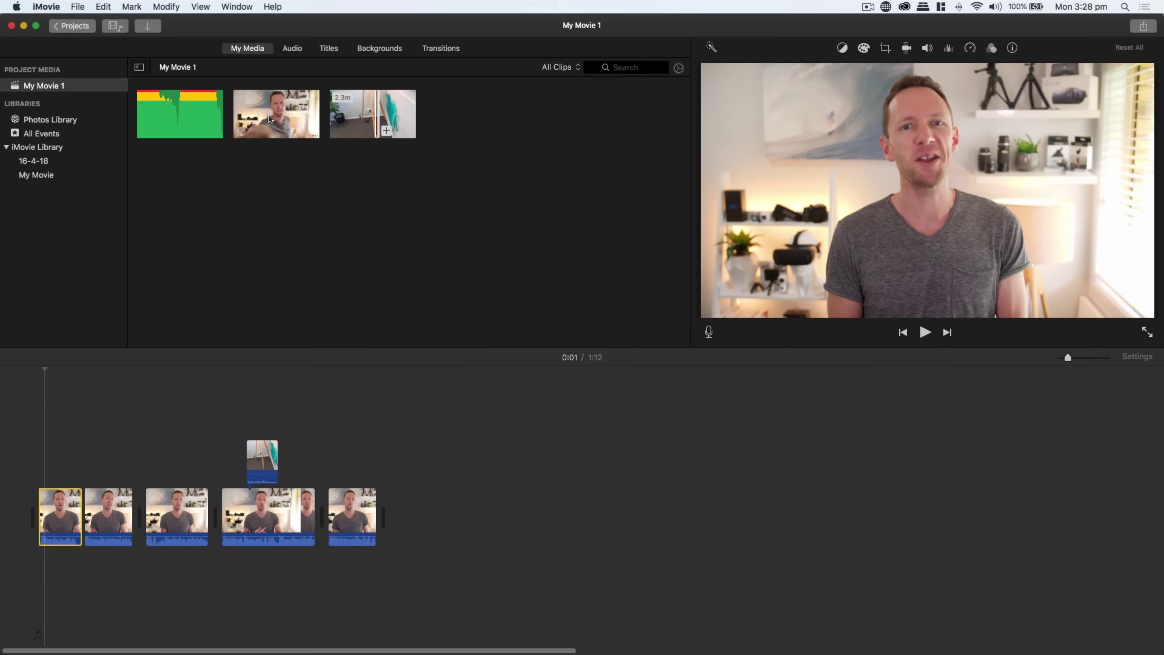
pyautogui.click(330, 50)
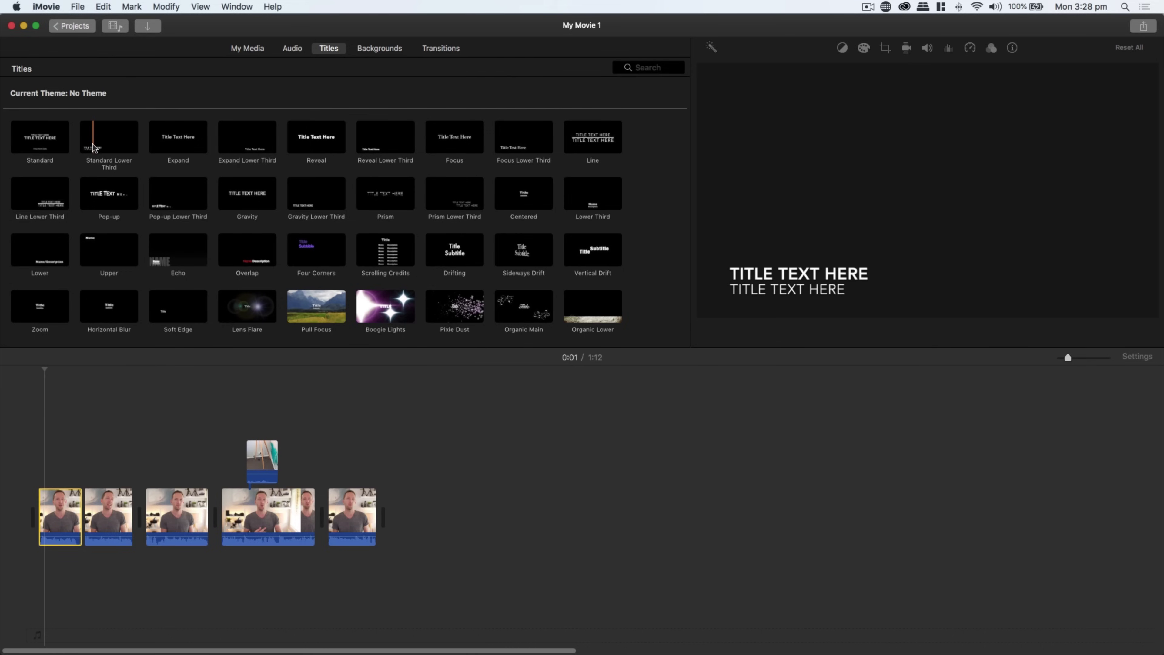
pyautogui.moveTo(87, 145); pyautogui.dragTo(46, 455)
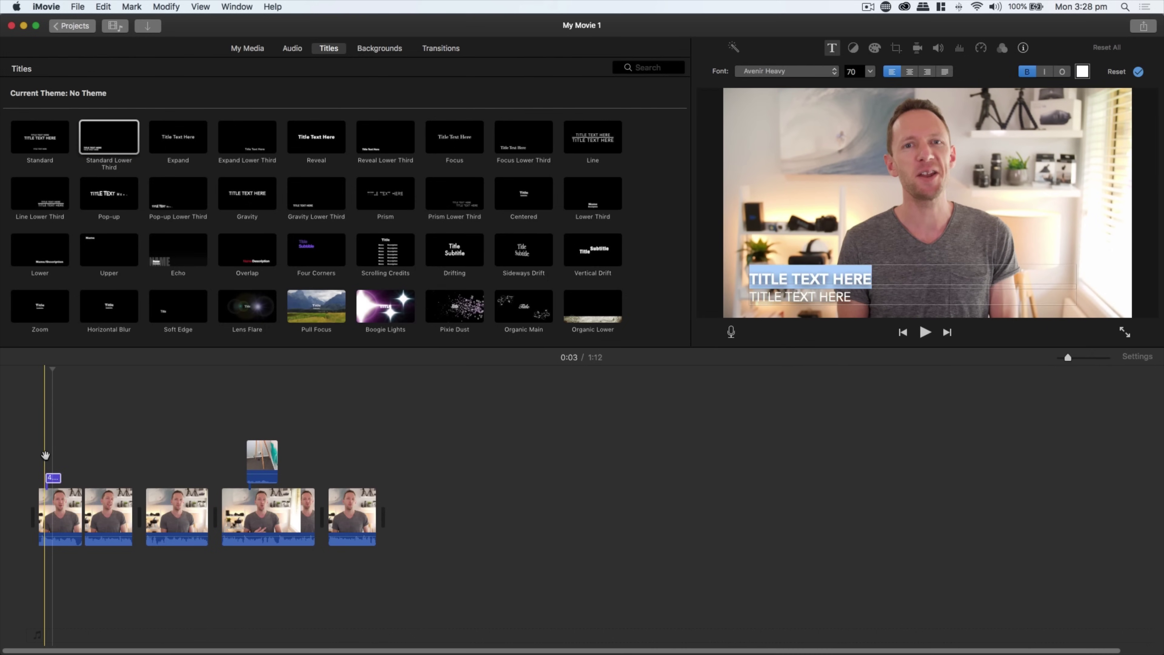
# - Enter the presenter's name on the title's first line and PRIMAL VIDEO on the second
pyautogui.click(872, 279)
pyautogui.moveTo(872, 279); pyautogui.dragTo(759, 278)
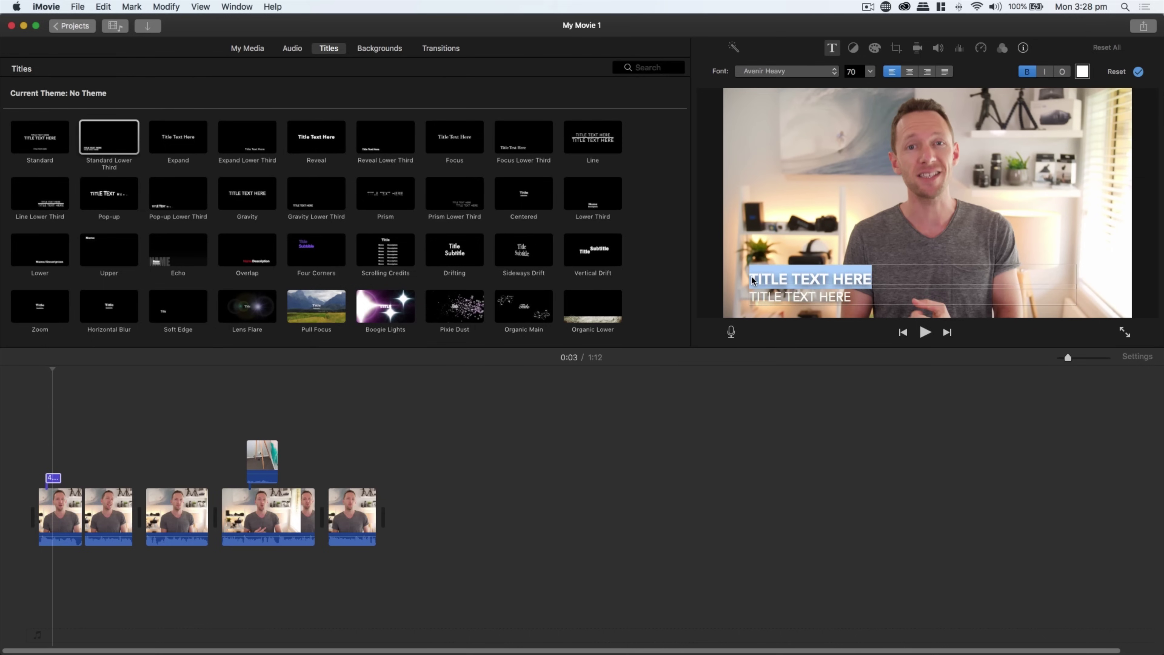
pyautogui.write('JUSTIN BROWN')
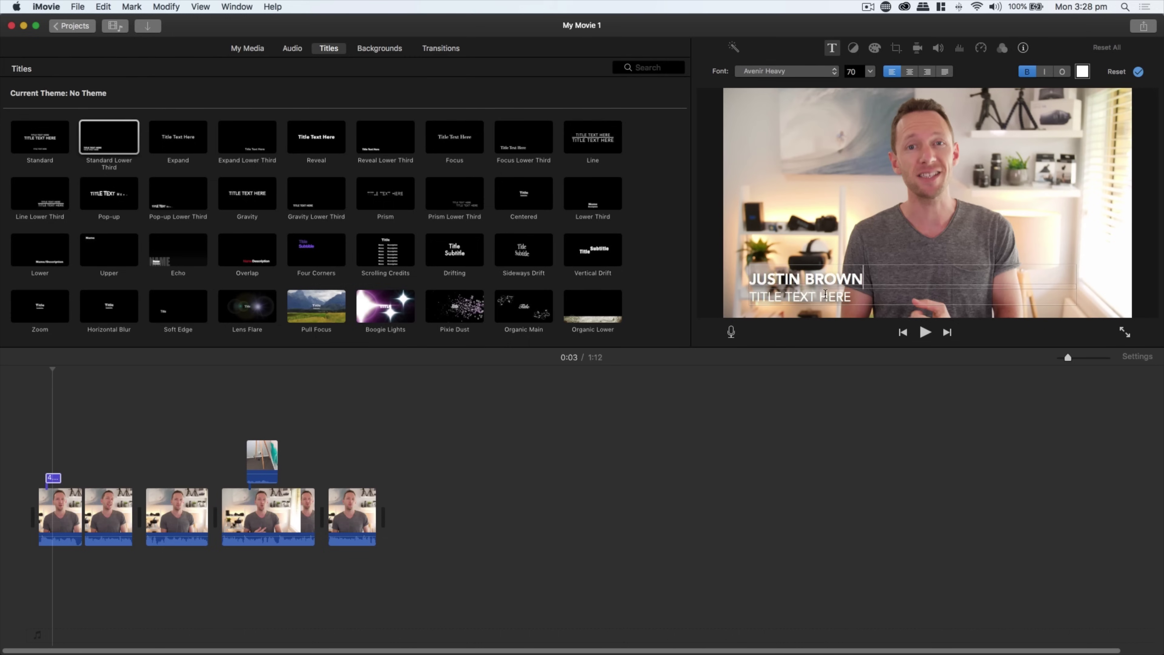
pyautogui.moveTo(852, 297); pyautogui.dragTo(734, 298)
pyautogui.write('PRIMAL VIDEO')
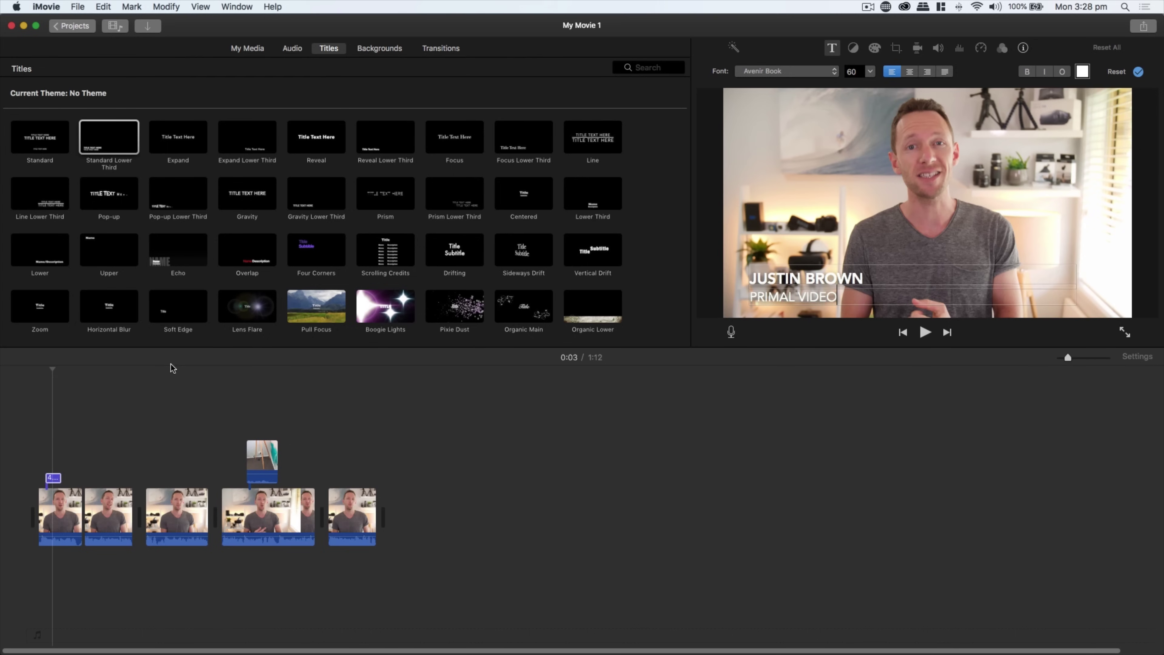
# - Play back the title and lengthen it to 6.6 seconds
pyautogui.click(43, 381)
pyautogui.press('space')
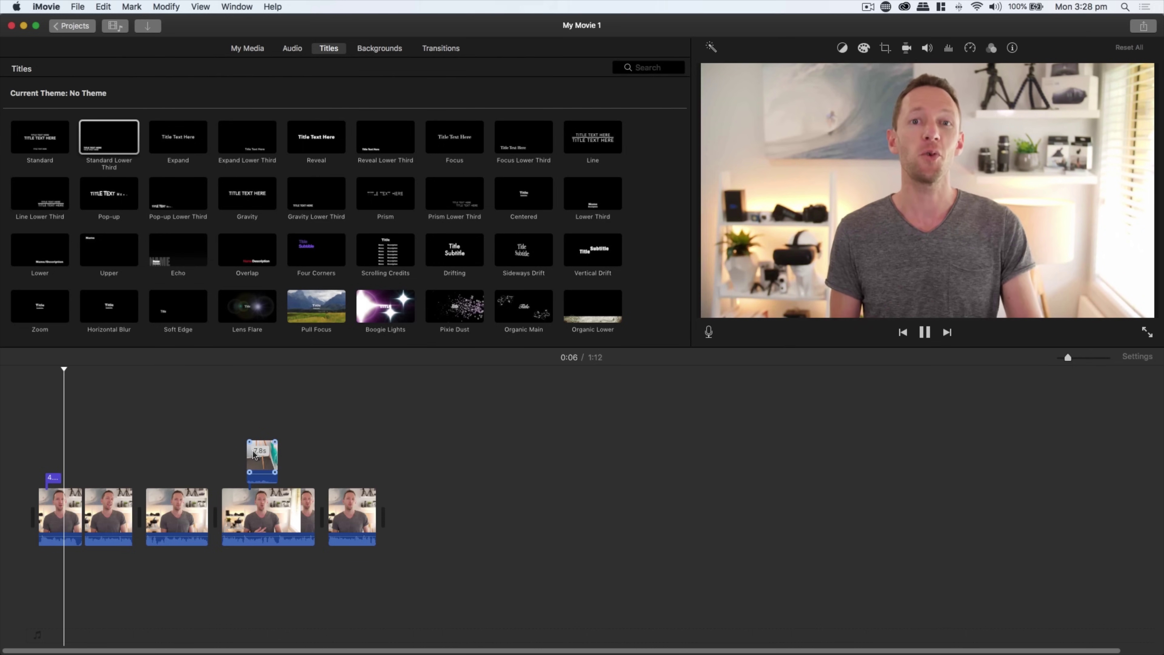
pyautogui.press('space')
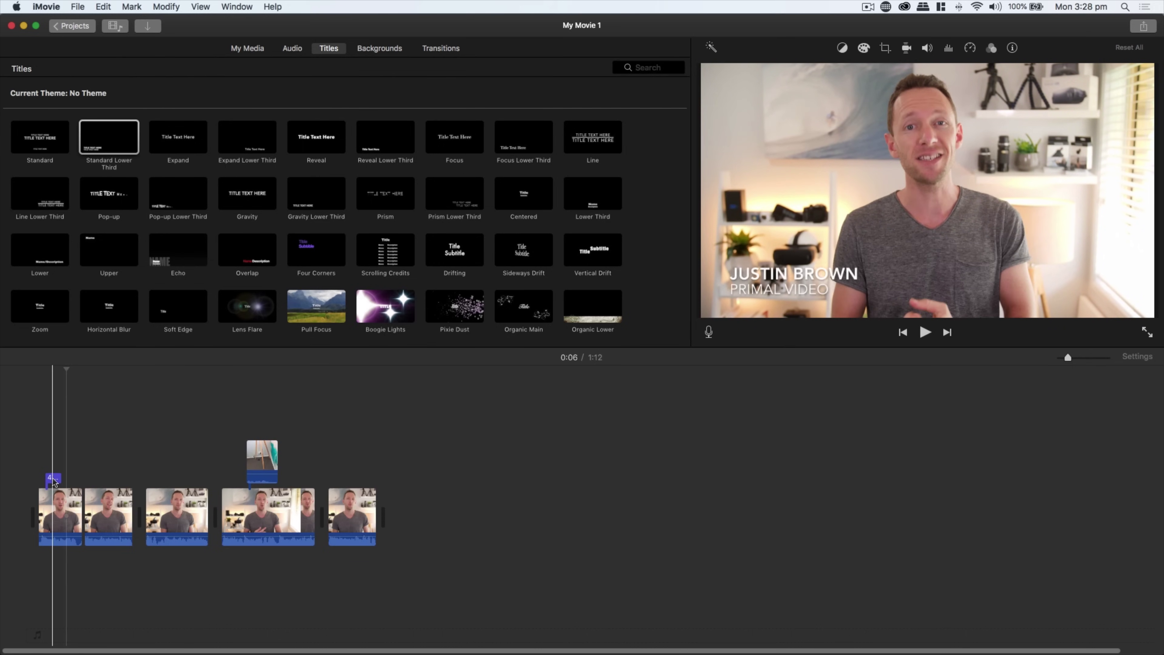
pyautogui.click(54, 480)
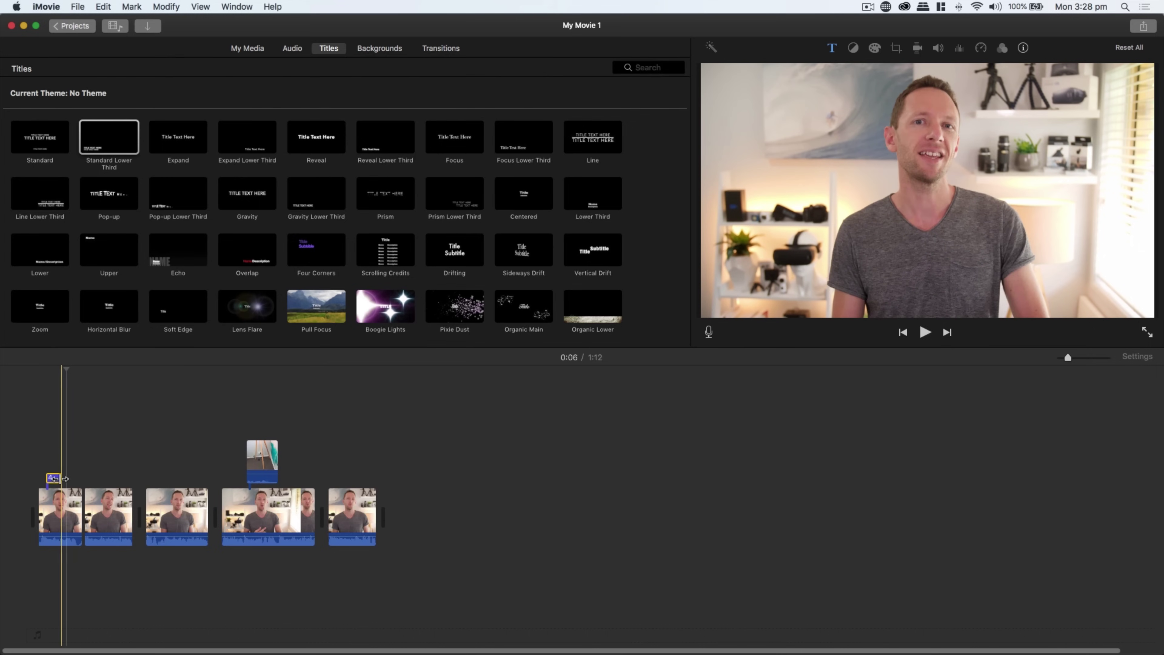
pyautogui.moveTo(59, 479); pyautogui.dragTo(71, 479)
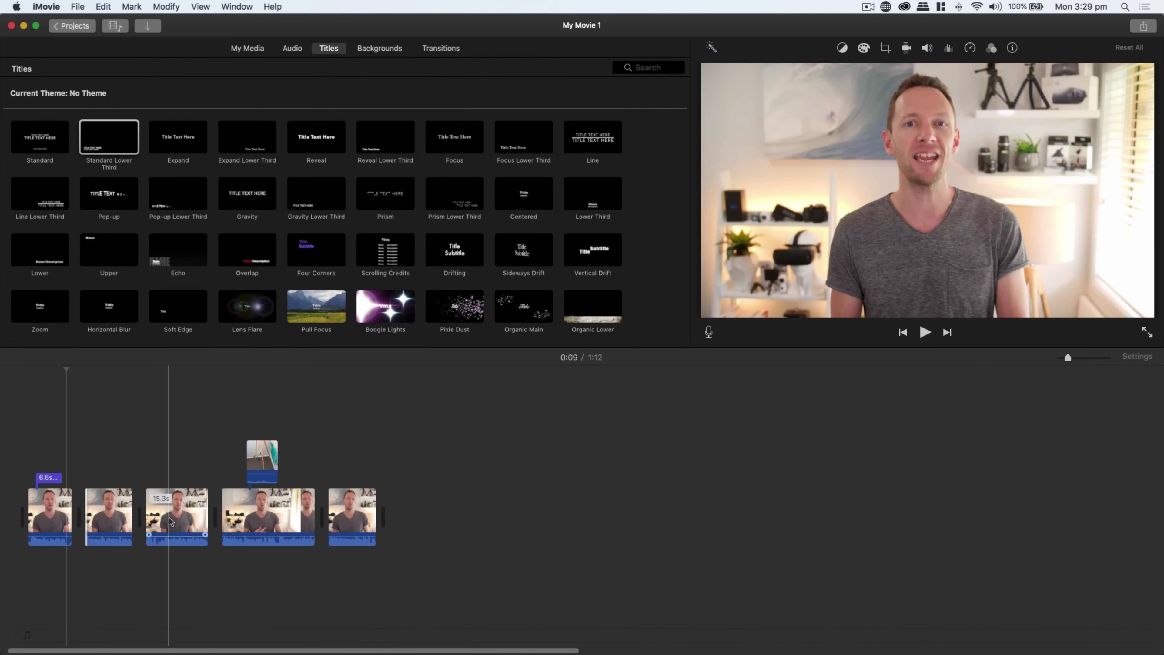
pyautogui.click(443, 52)
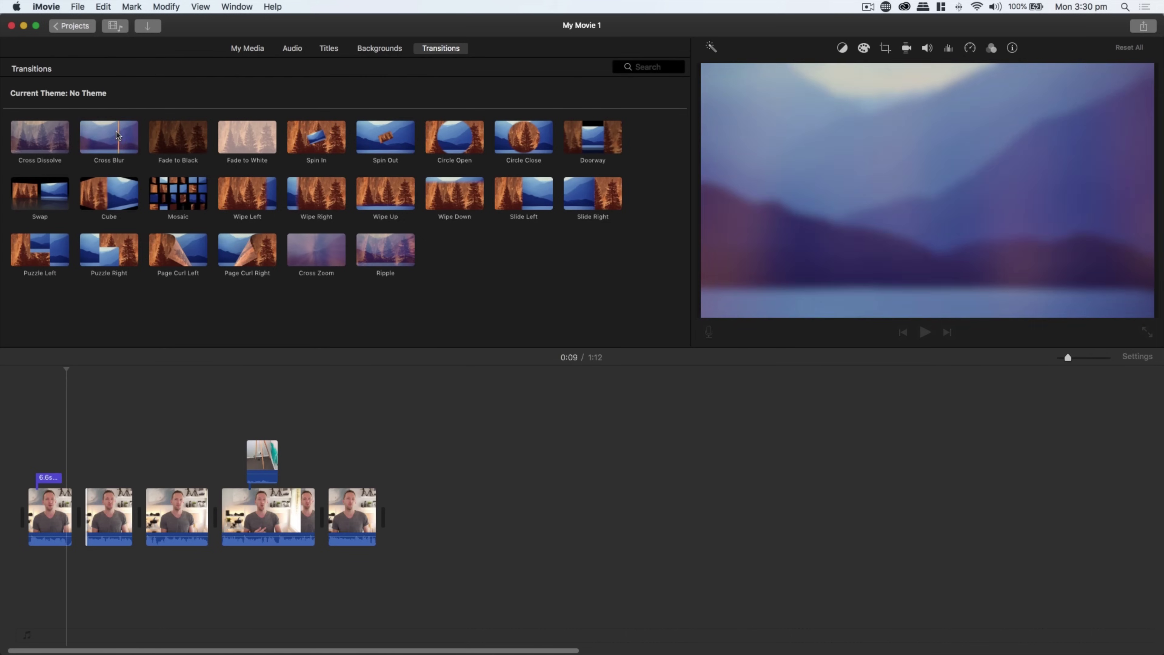
pyautogui.moveTo(107, 144); pyautogui.dragTo(78, 517)
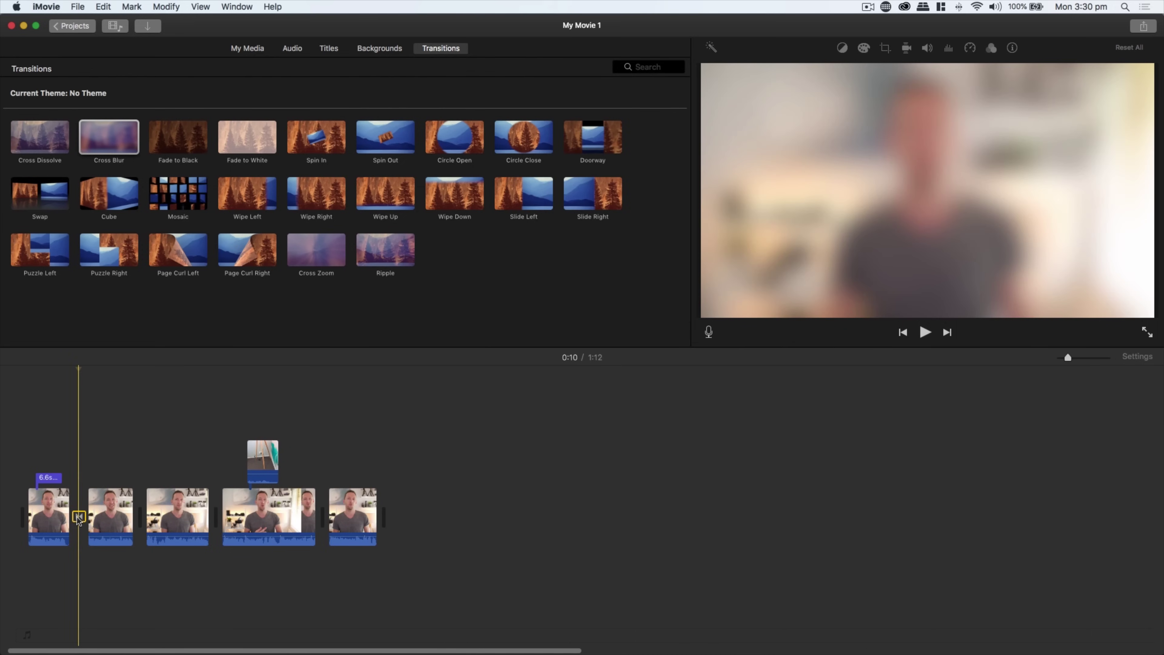
pyautogui.click(60, 522)
pyautogui.press('space')
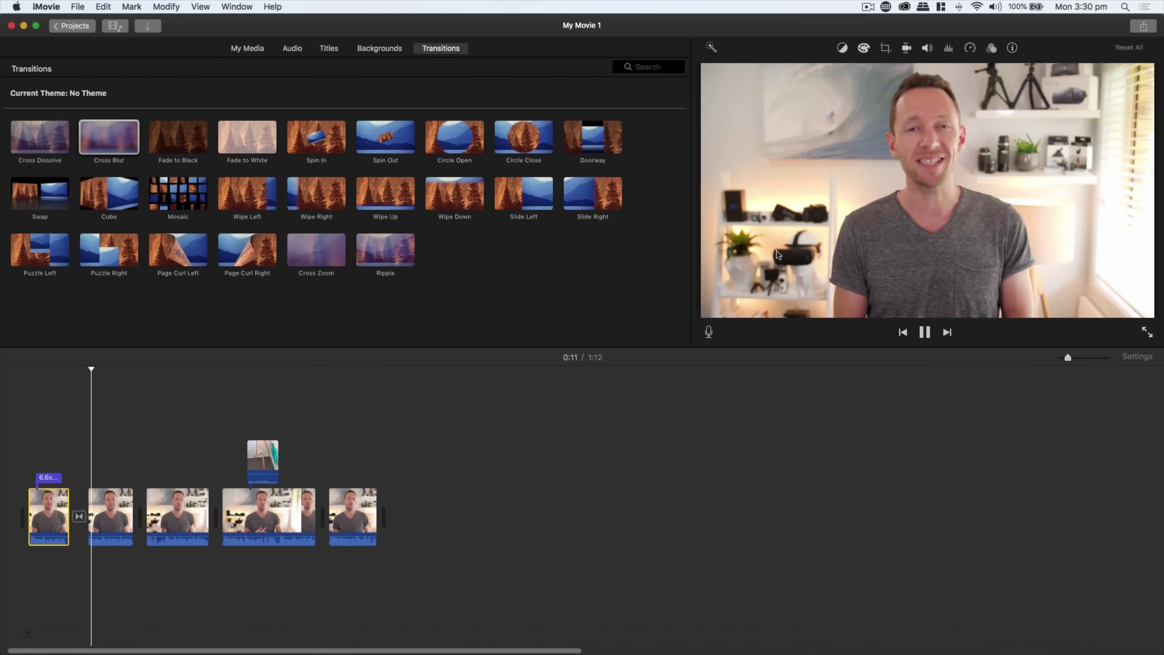
pyautogui.press('space')
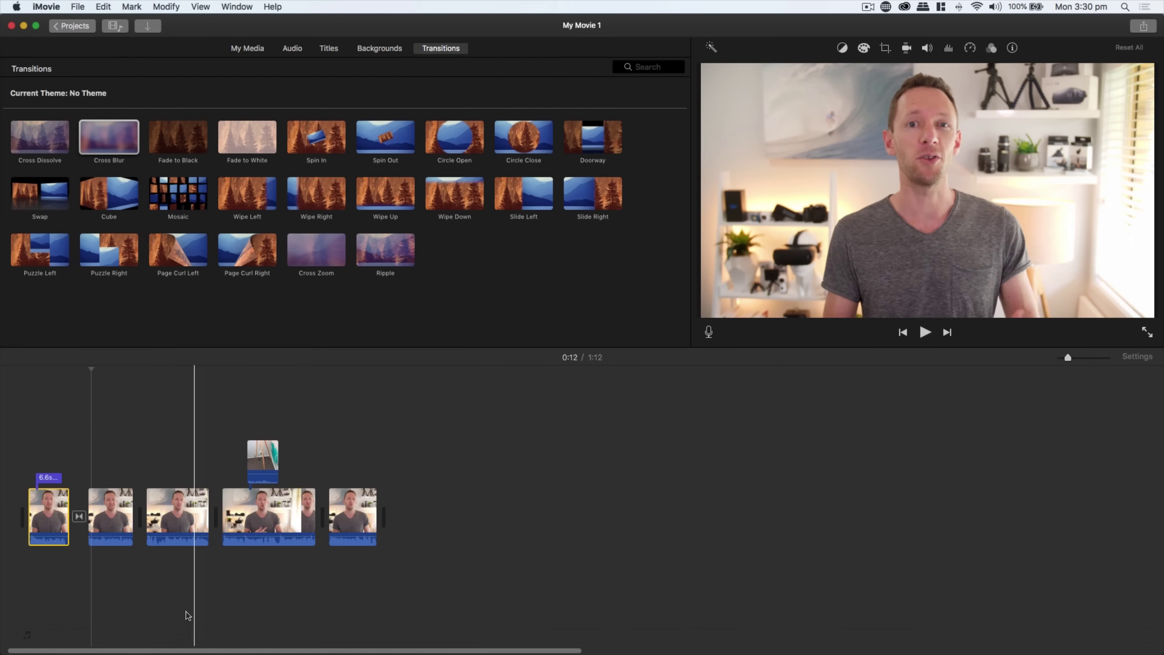
pyautogui.press('super+z')
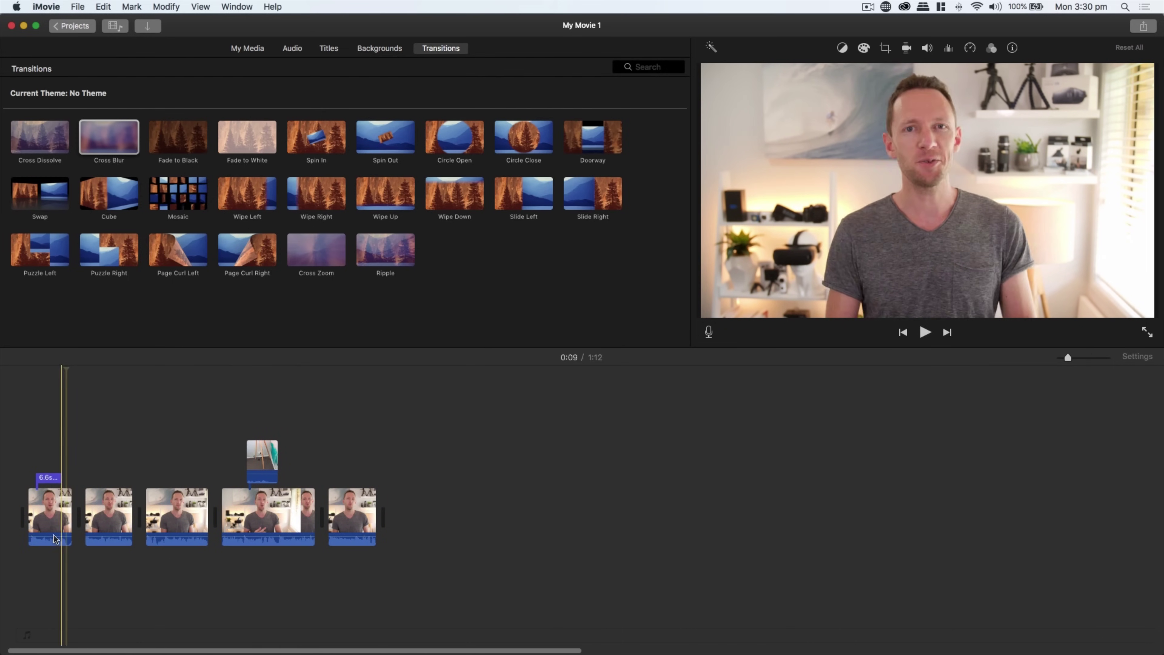
# - Crop the first clip with Crop to Fill, framing it tighter on the speaker
pyautogui.click(55, 520)
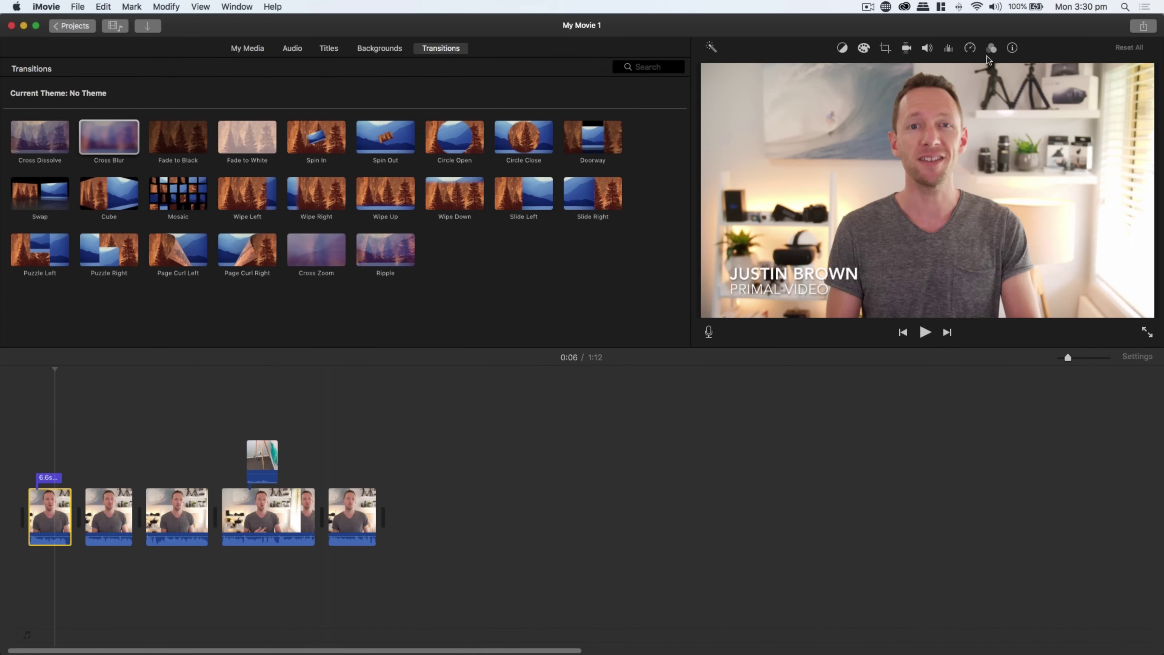
pyautogui.click(886, 49)
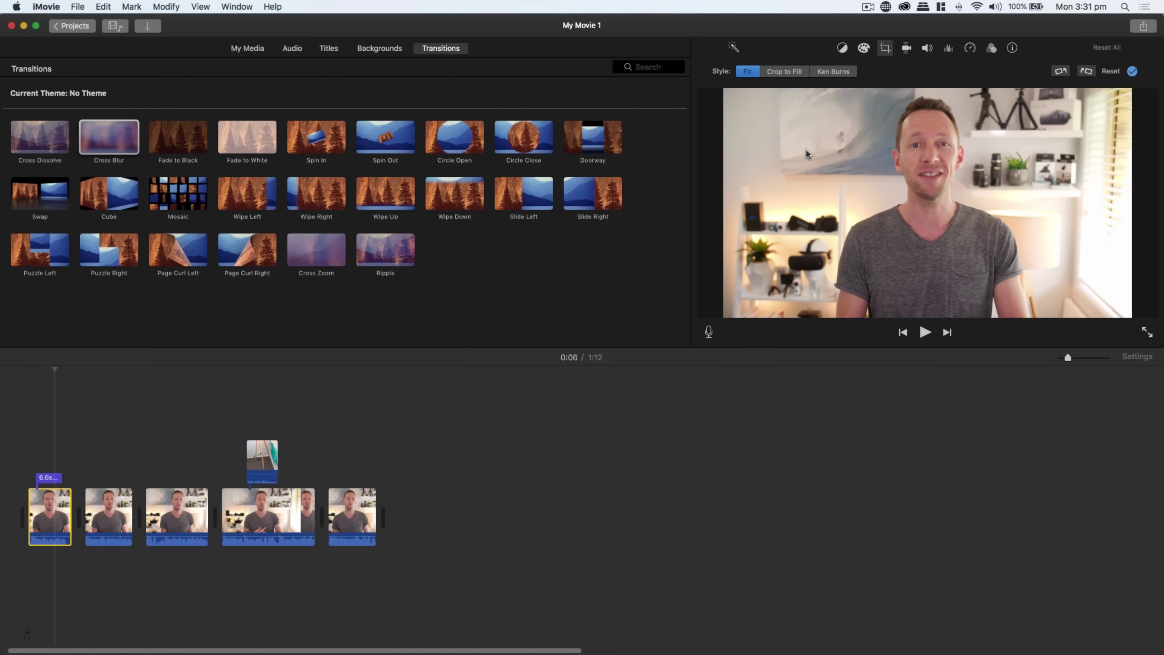
pyautogui.click(782, 73)
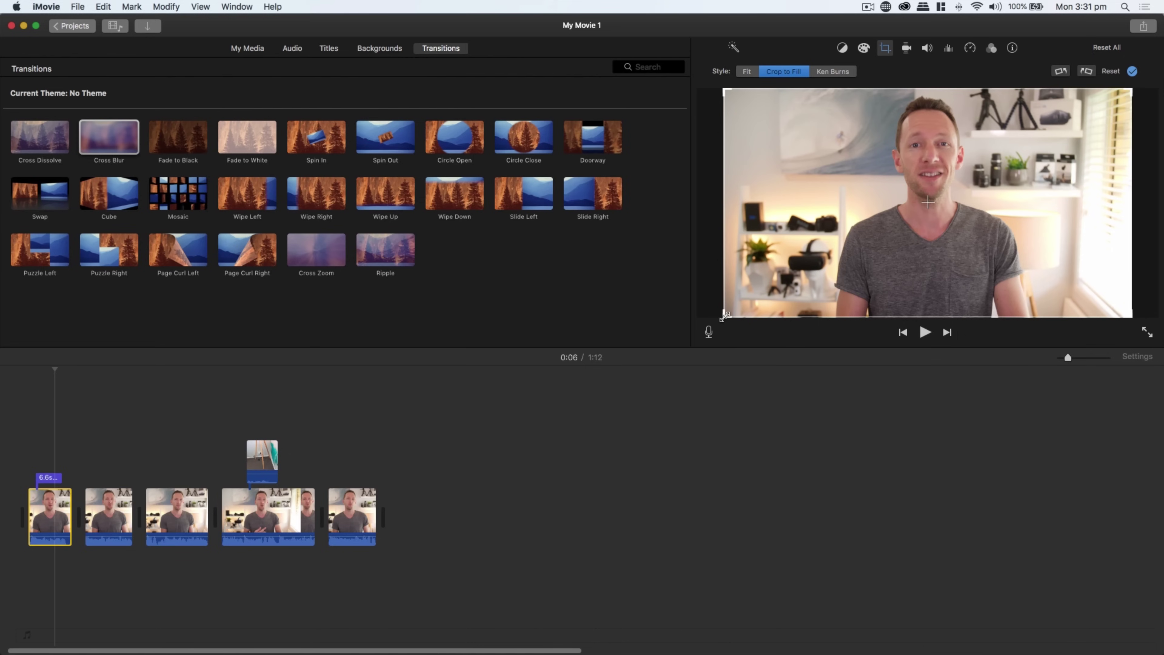
pyautogui.moveTo(724, 316); pyautogui.dragTo(802, 98)
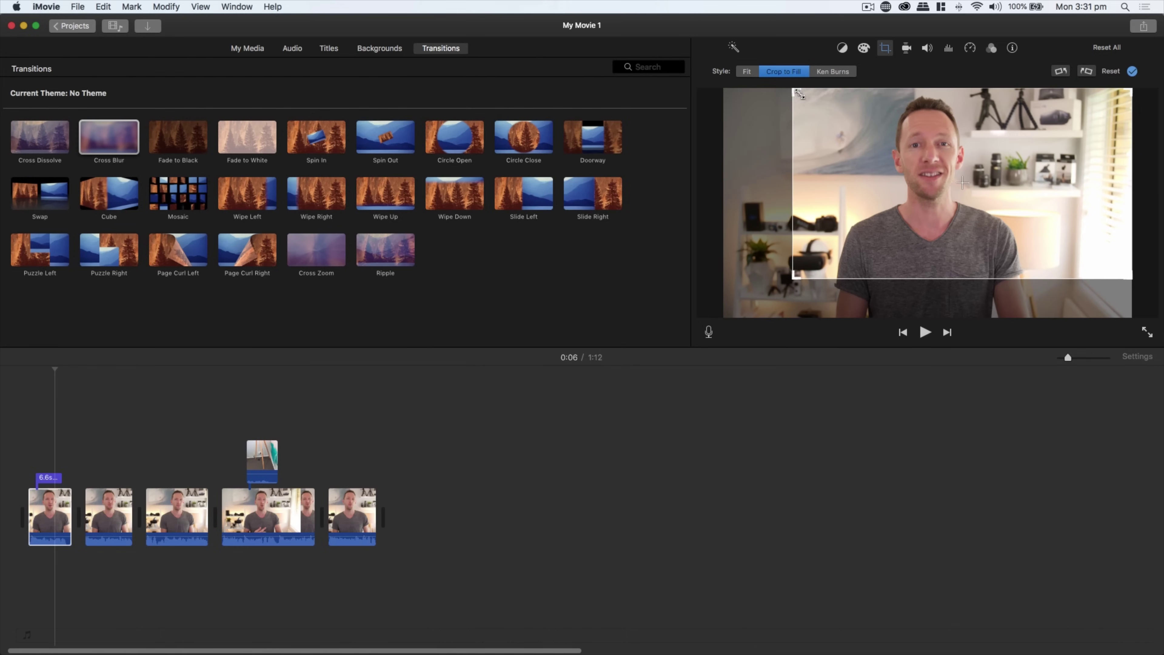
pyautogui.moveTo(856, 152); pyautogui.dragTo(796, 156)
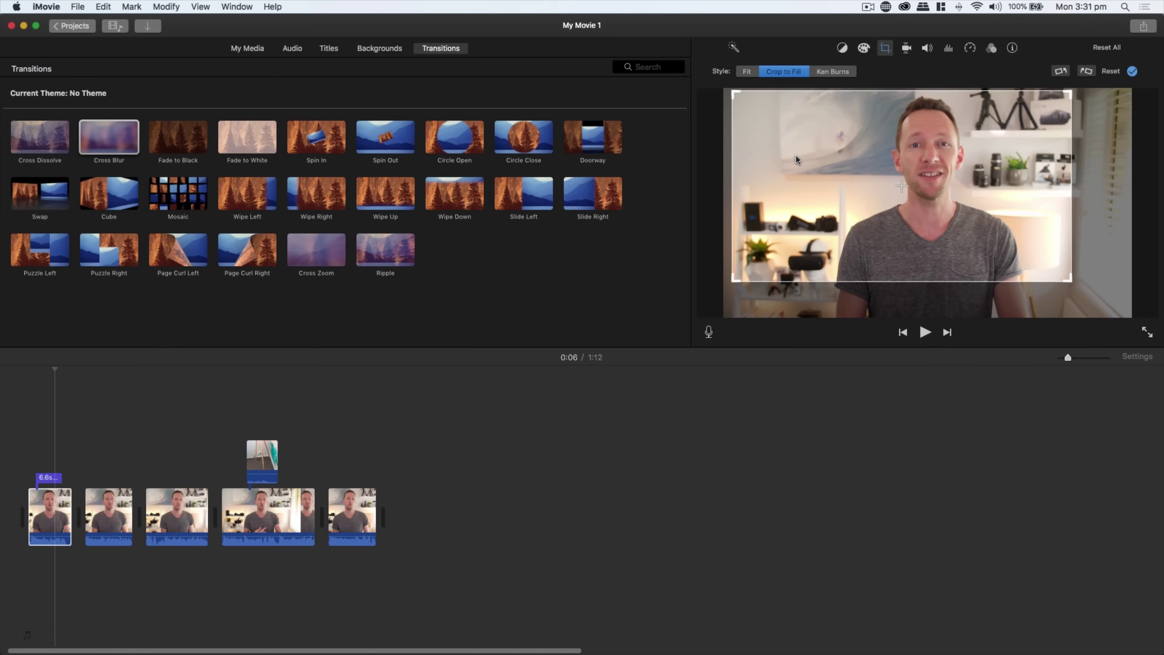
pyautogui.click(1132, 71)
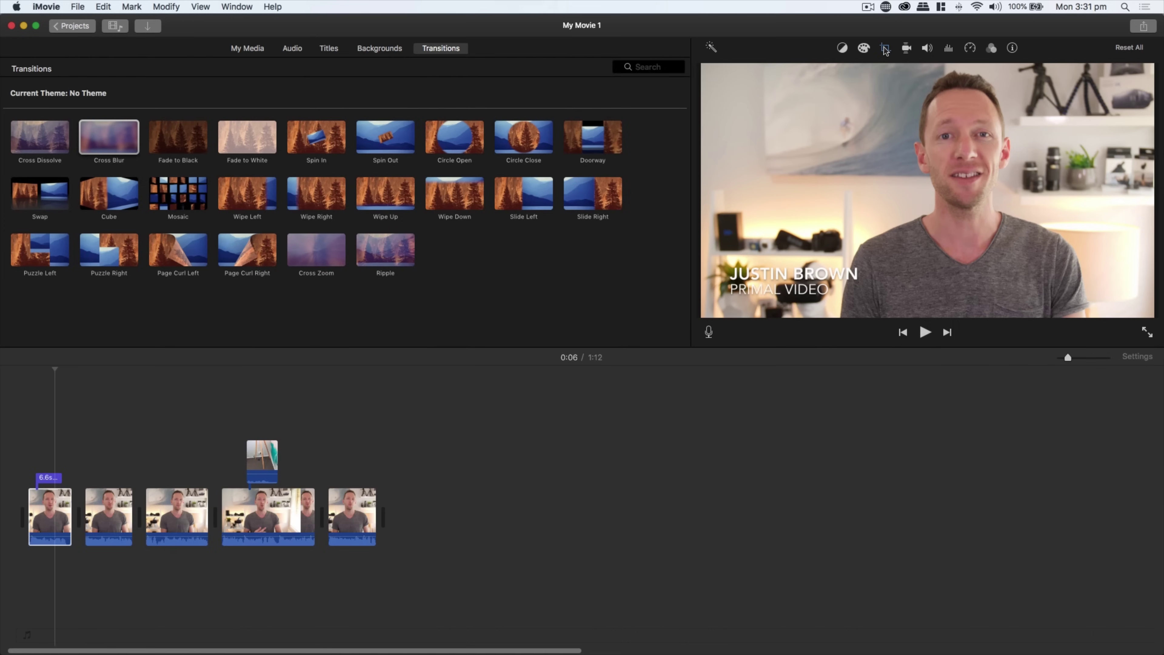
# - Reset the first clip's crop to the full frame and review its stabilisation and Normal speed presets
pyautogui.click(1128, 49)
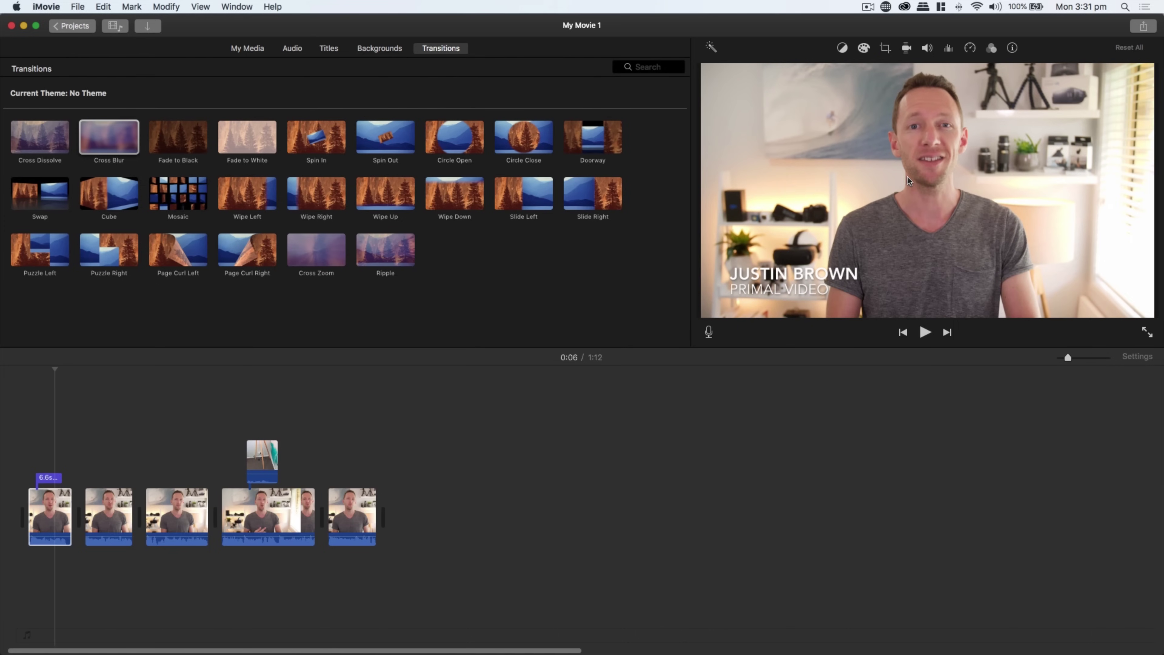
pyautogui.click(906, 50)
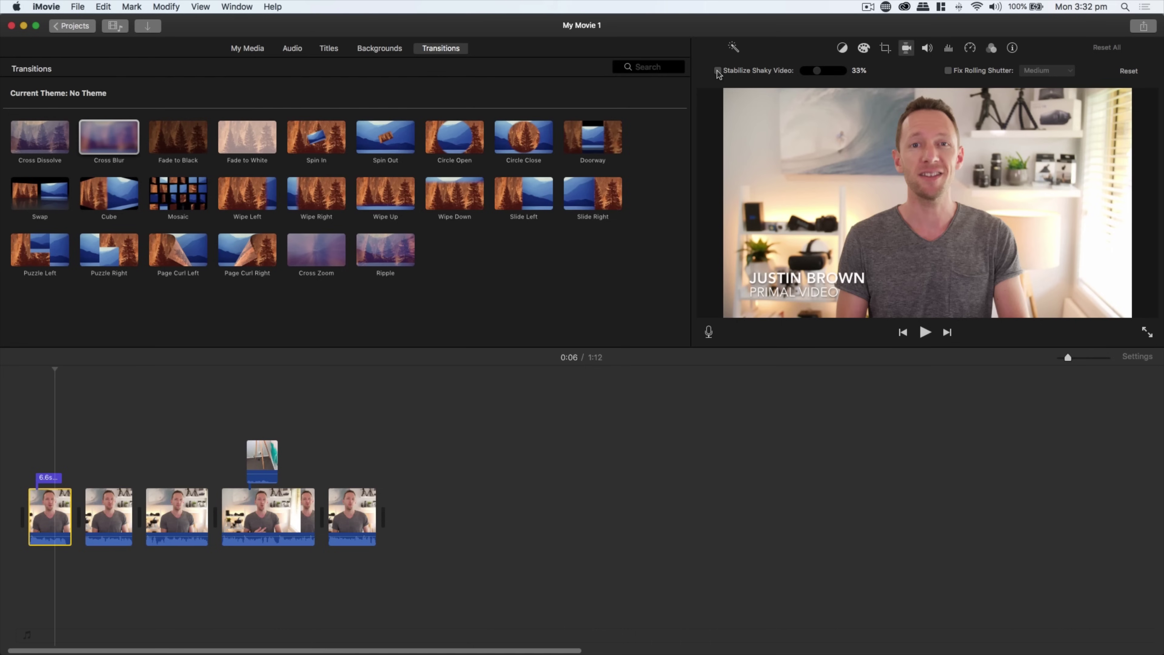
pyautogui.click(969, 48)
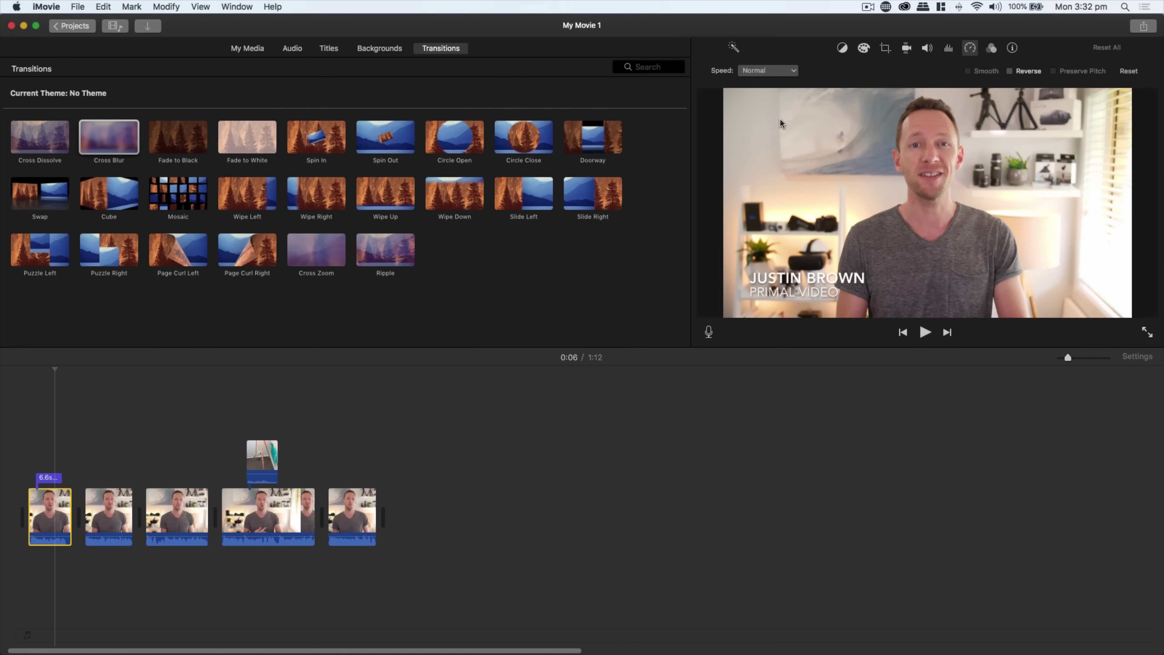
pyautogui.click(768, 72)
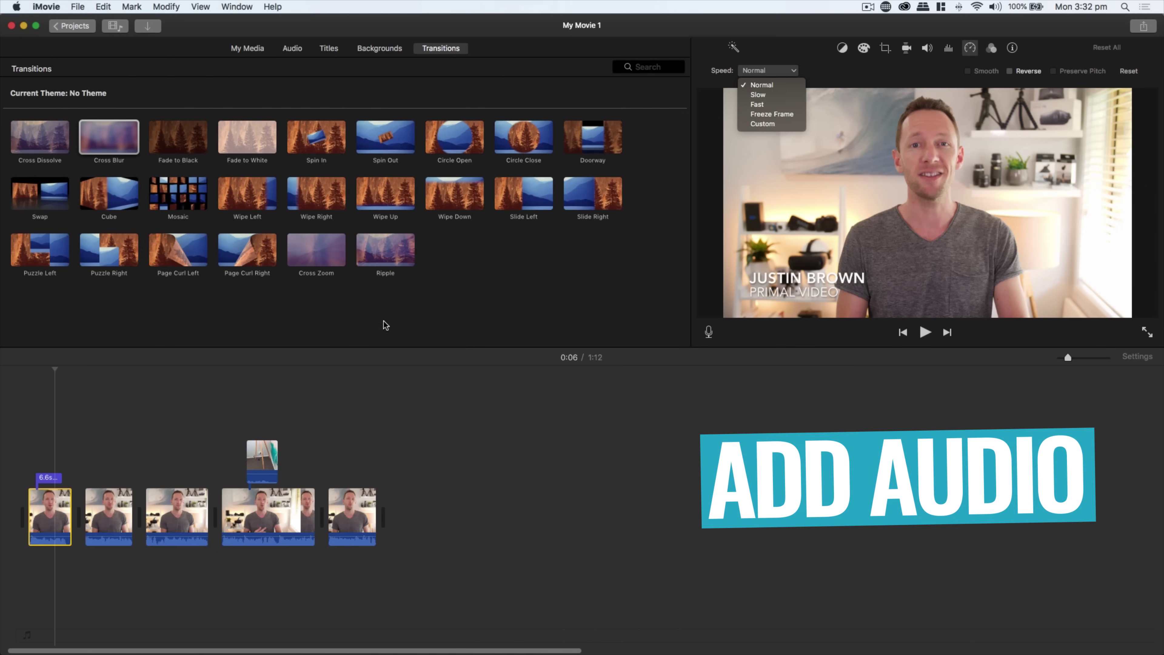
# - Add the Amber music beneath the clips and trim it to end with the video
pyautogui.click(286, 50)
pyautogui.click(256, 51)
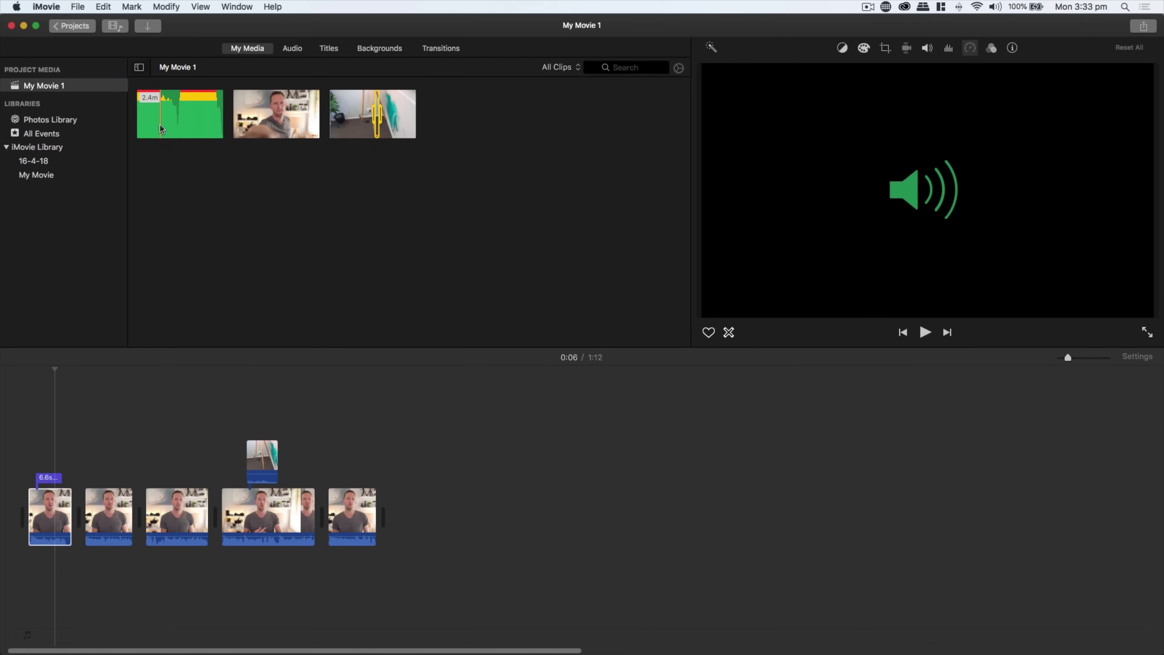
pyautogui.moveTo(159, 123); pyautogui.dragTo(29, 582)
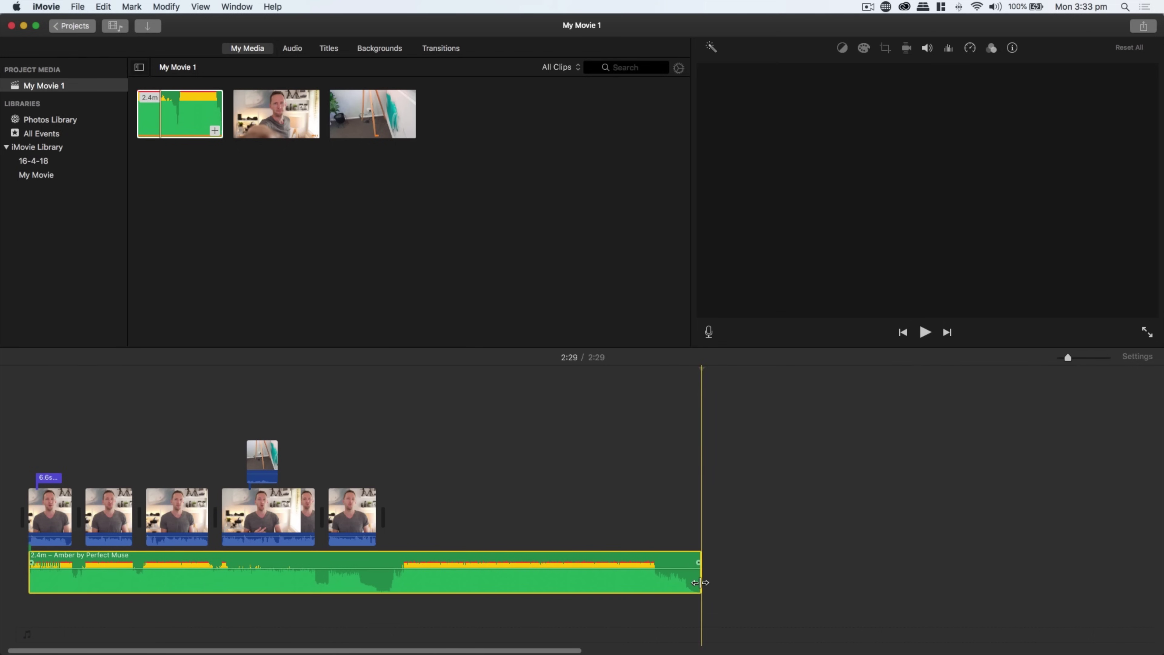
pyautogui.moveTo(697, 587); pyautogui.dragTo(376, 584)
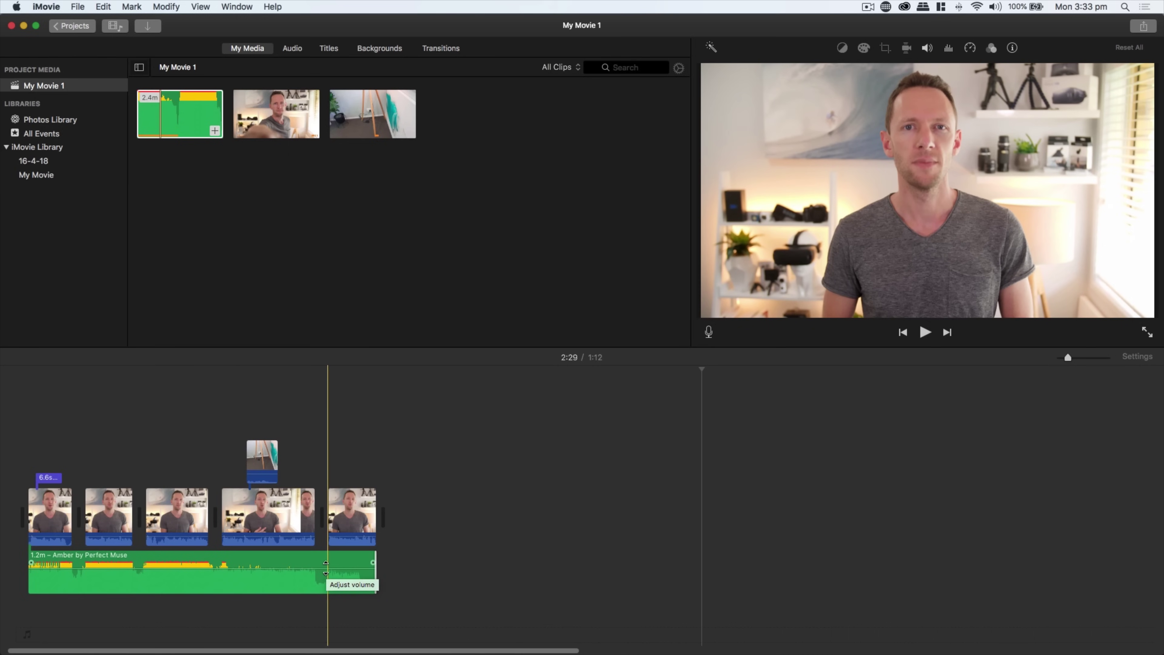
# - Set the music to 56% volume, boost the third clip to 178%, and add music fade-in and fade-out
pyautogui.moveTo(325, 568); pyautogui.dragTo(323, 574)
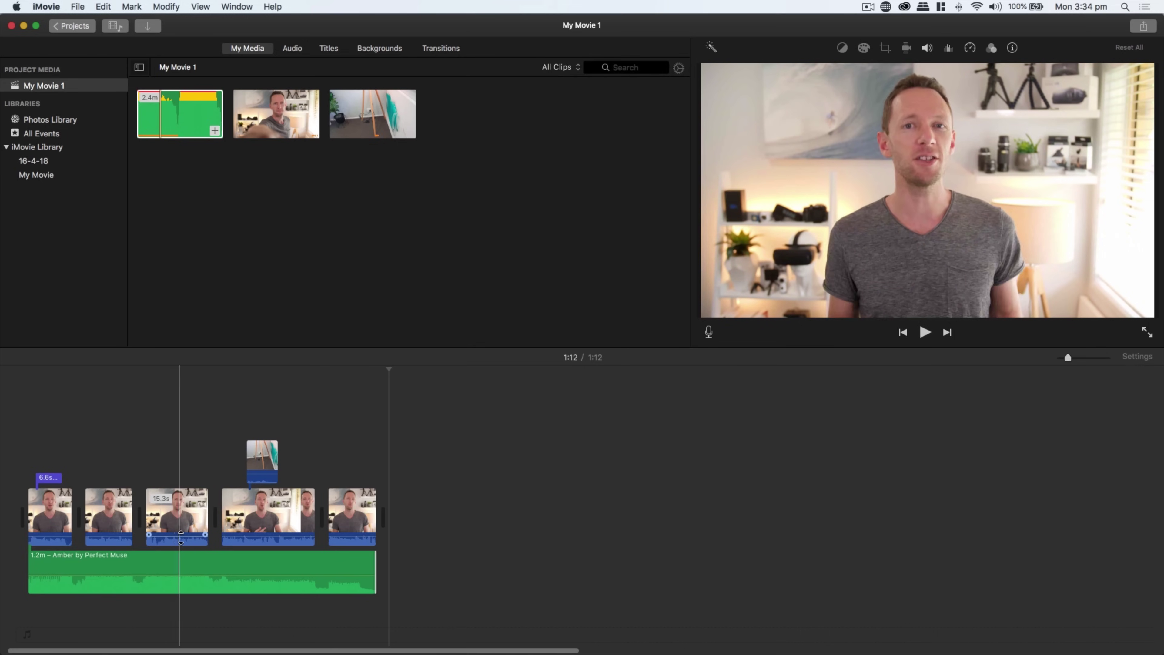
pyautogui.moveTo(179, 537); pyautogui.dragTo(179, 536)
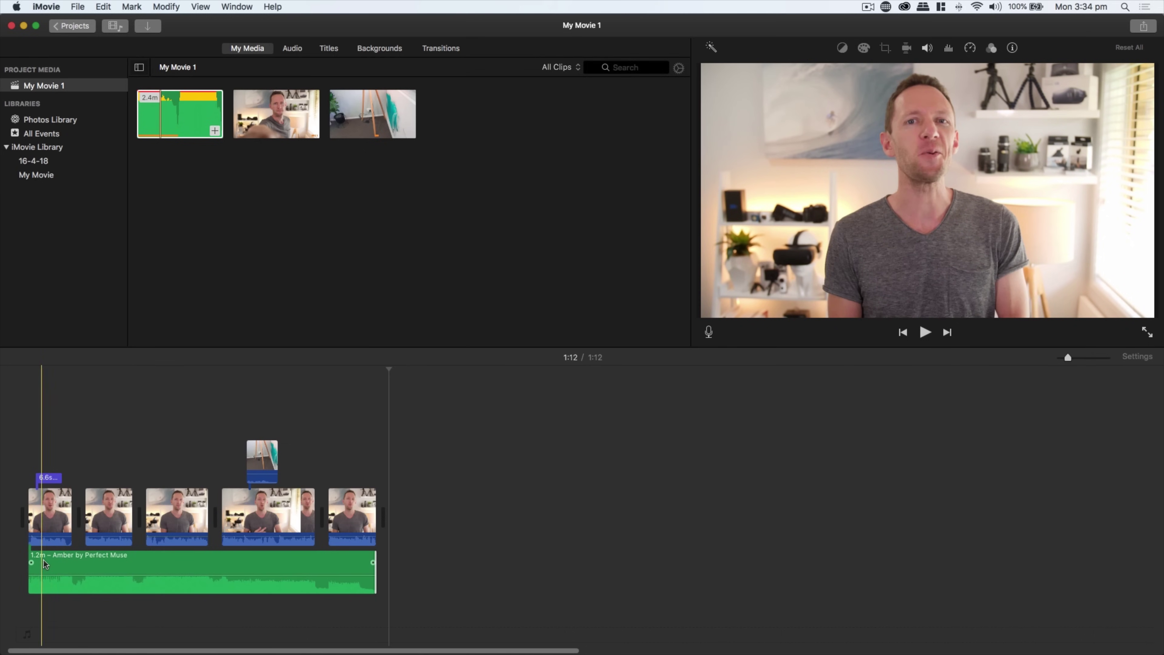
pyautogui.moveTo(32, 562); pyautogui.dragTo(38, 562)
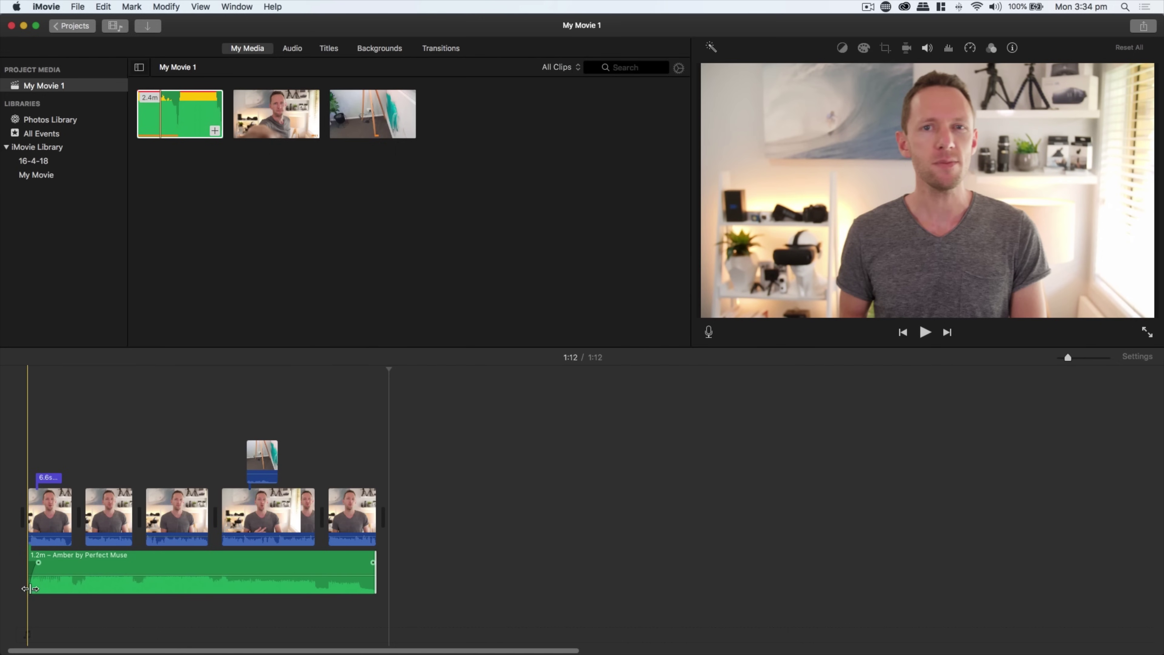
pyautogui.moveTo(39, 563)
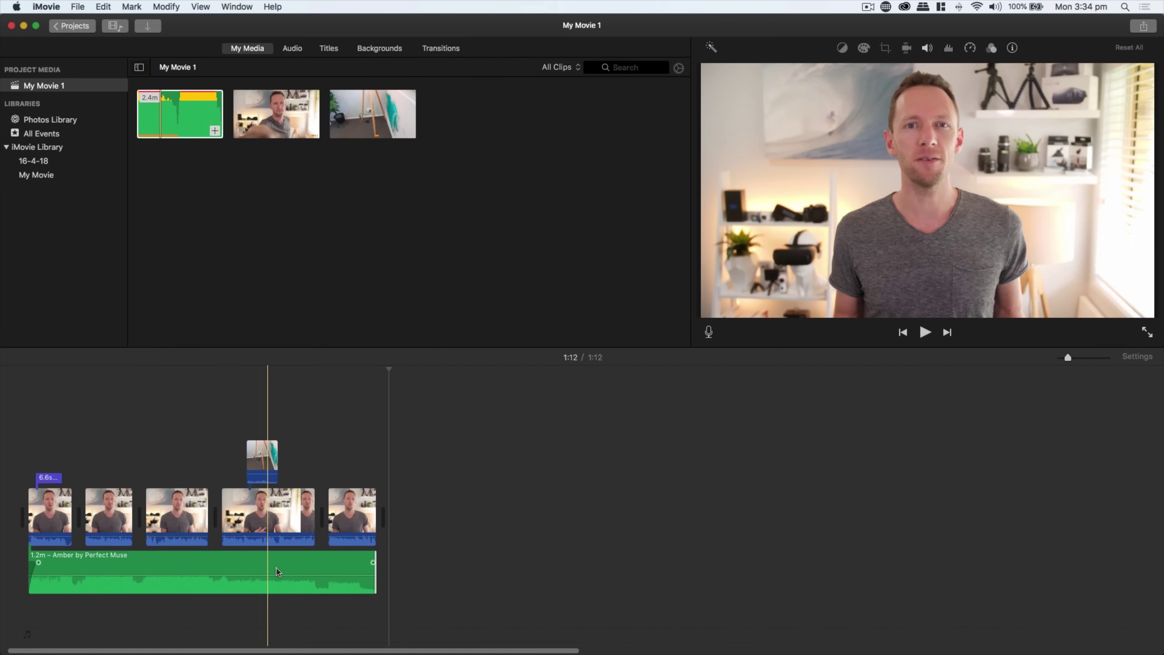
pyautogui.moveTo(371, 563); pyautogui.dragTo(365, 563)
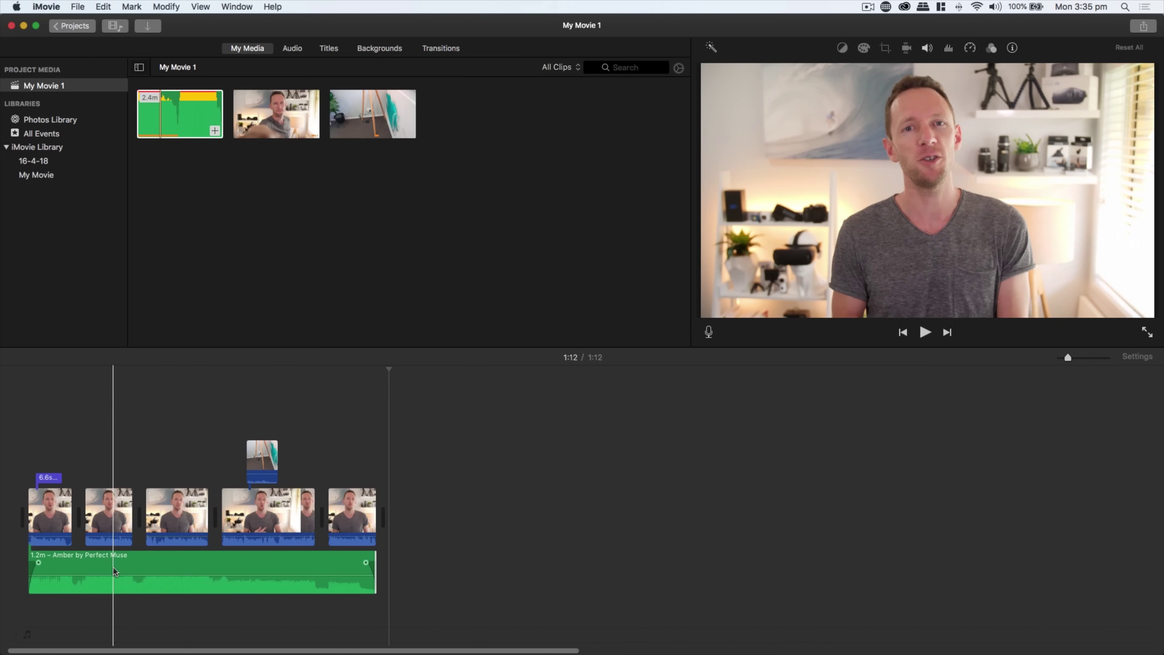
pyautogui.click(62, 512)
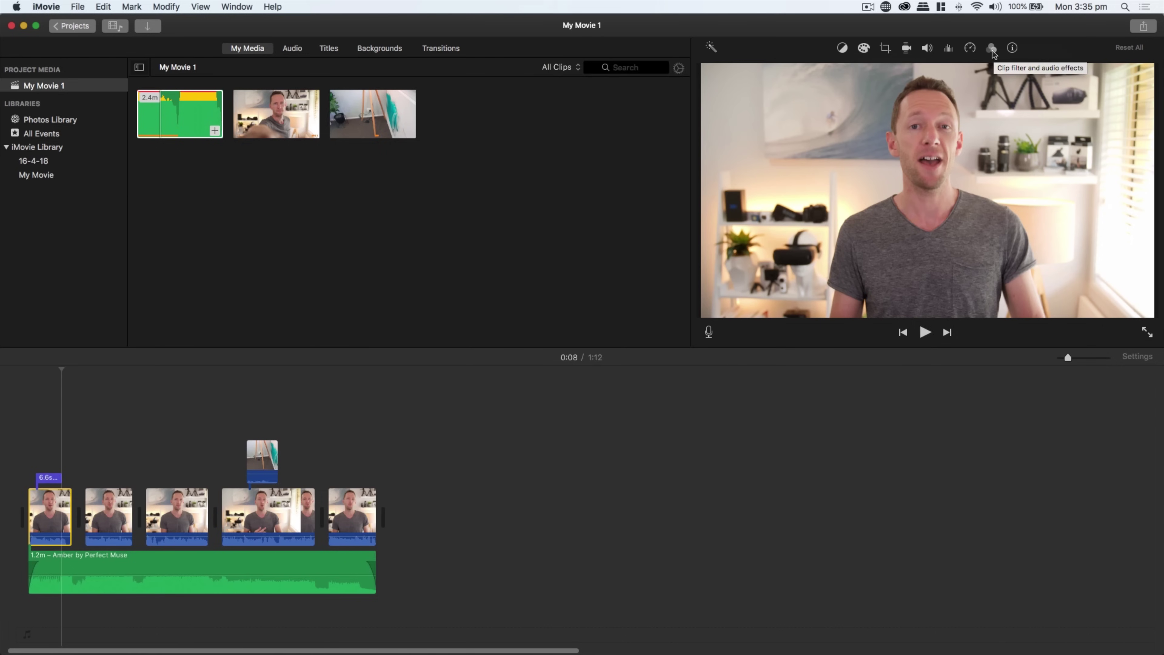
# - Browse the clip filters without applying one, then try Auto colour balance and reset it
pyautogui.click(992, 49)
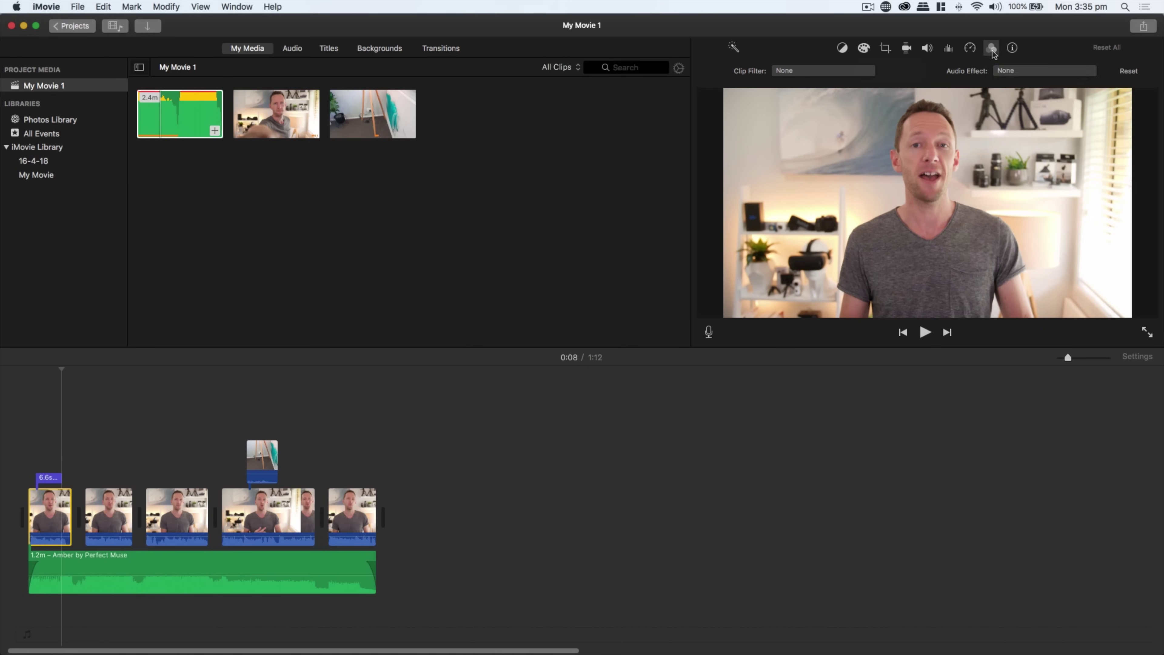
pyautogui.click(801, 72)
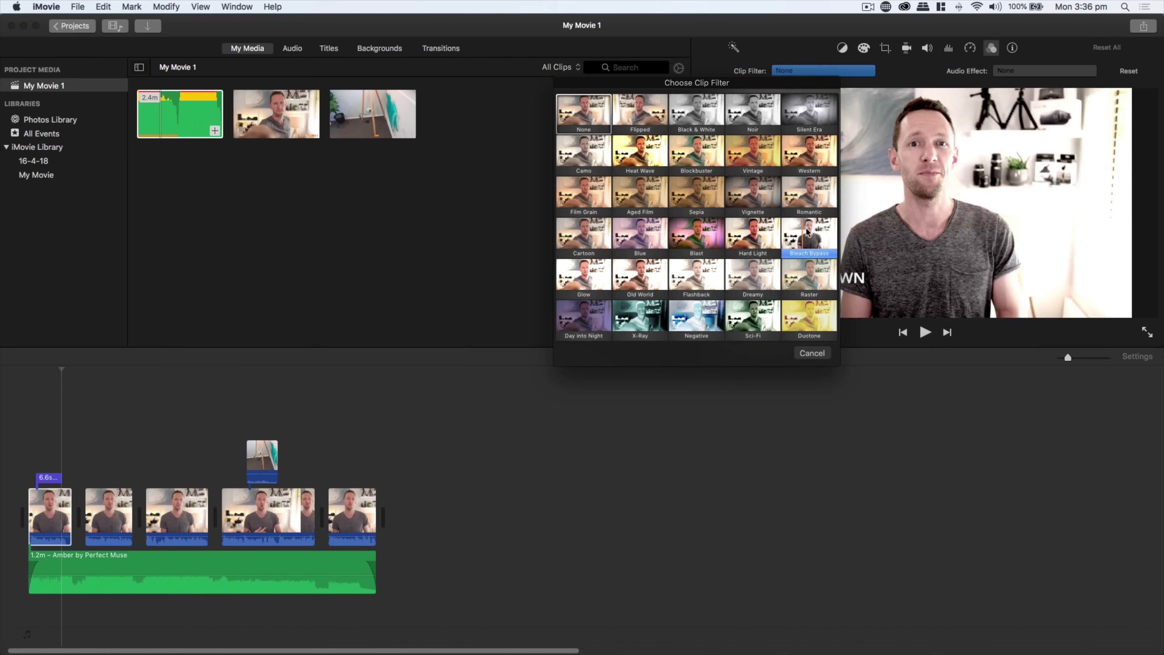
pyautogui.click(810, 353)
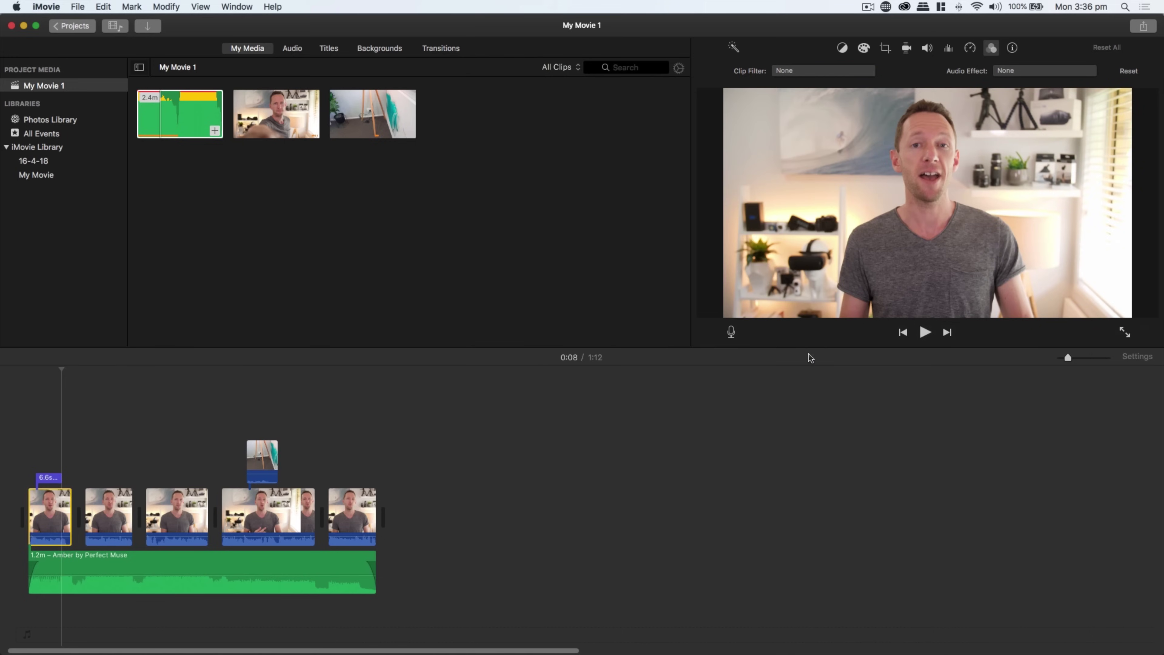
pyautogui.click(843, 49)
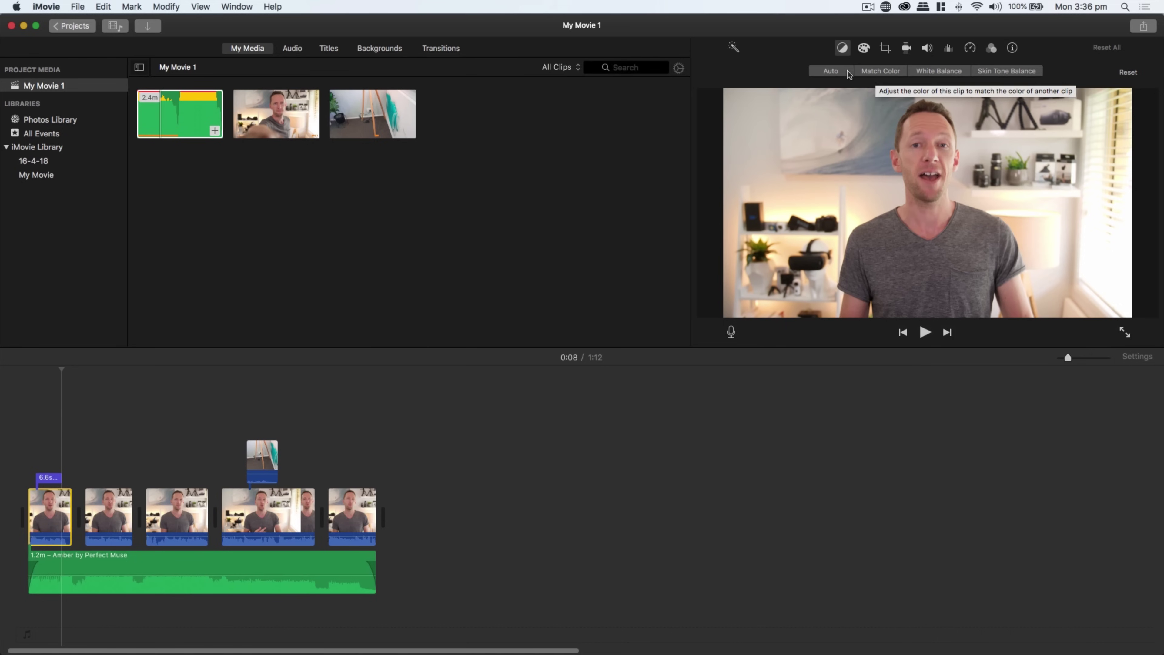
pyautogui.click(830, 73)
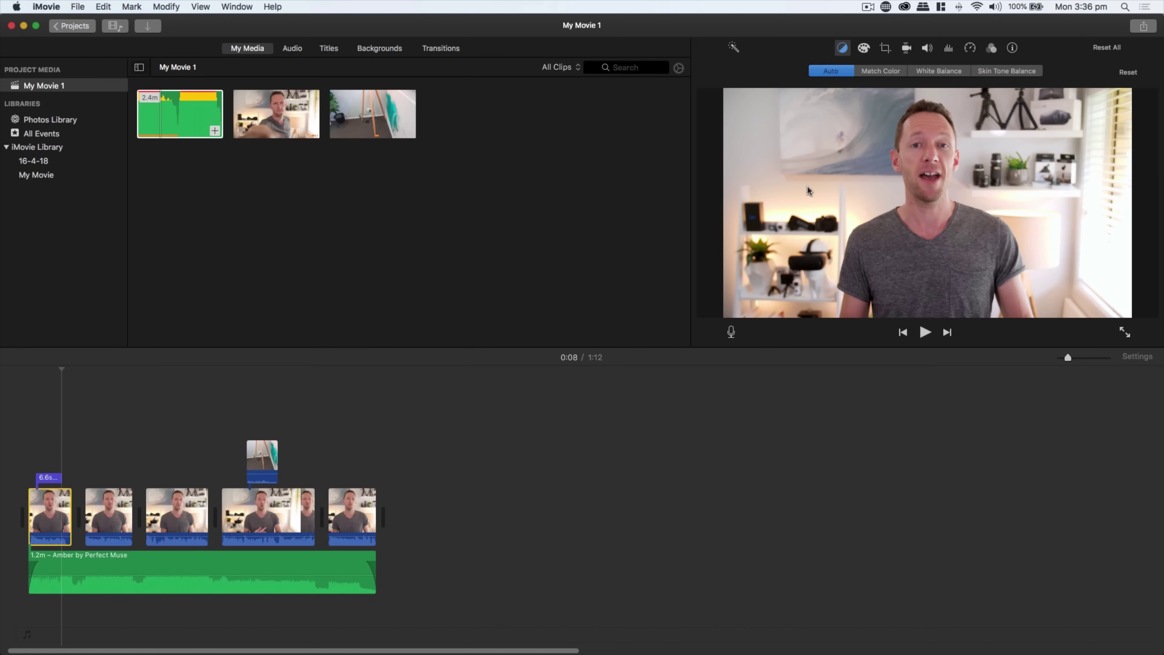
pyautogui.click(1130, 73)
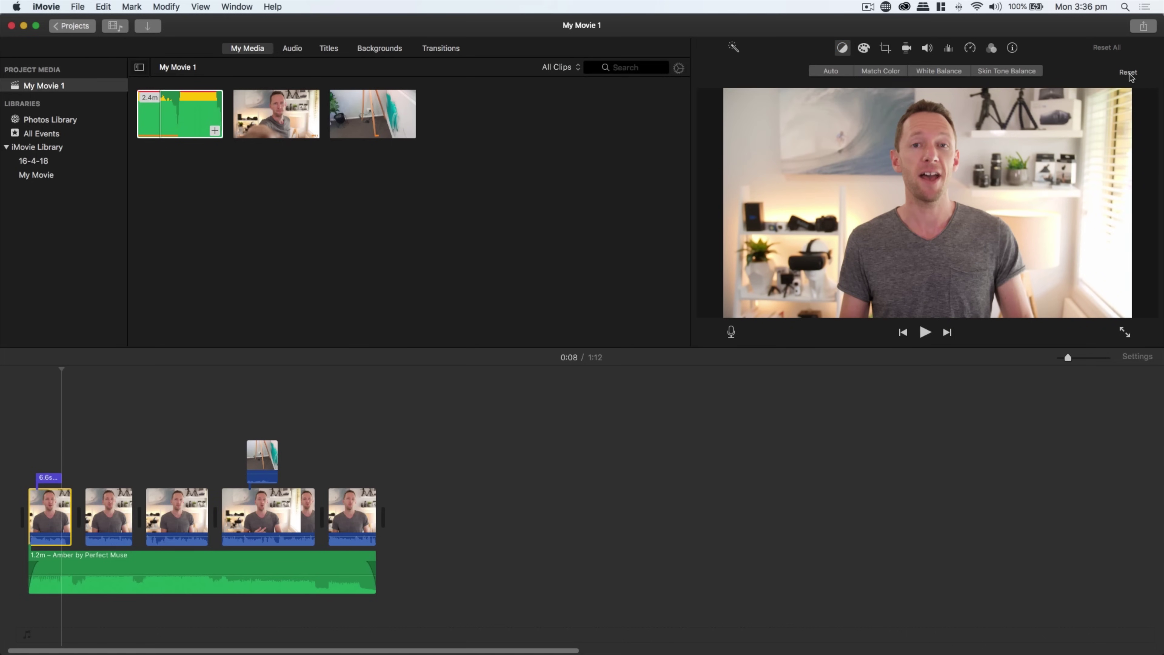
# - Lift the first clip's dark tones and brightness, boost saturation, and cool temperature slightly
pyautogui.click(864, 47)
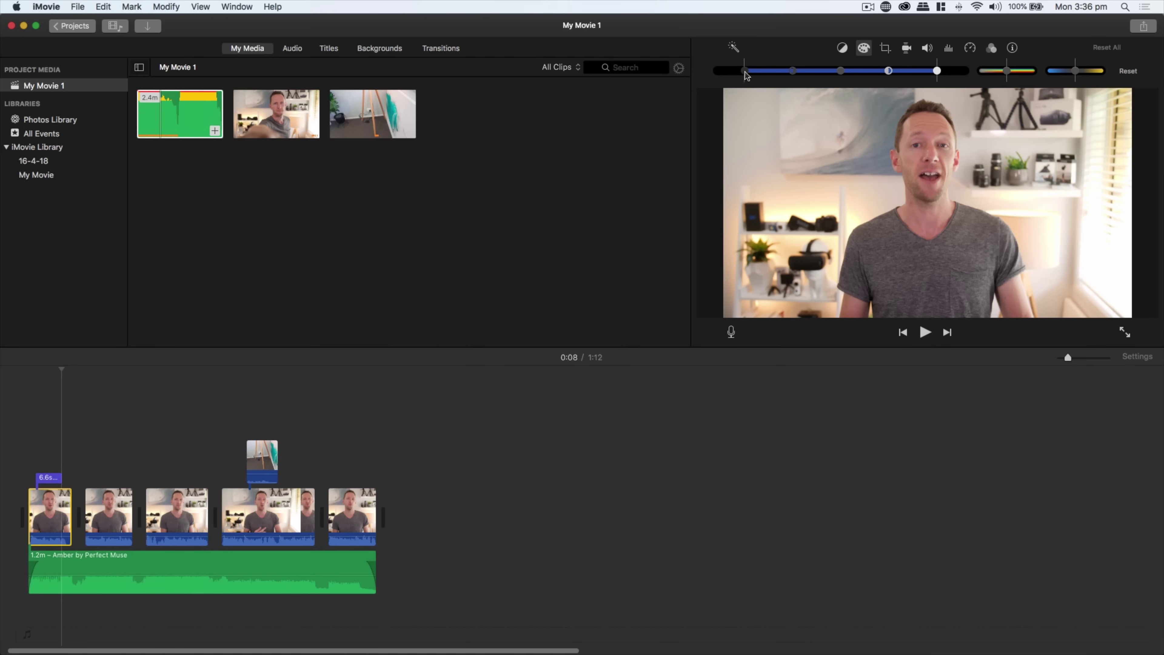
pyautogui.moveTo(746, 75)
pyautogui.mouseDown()
pyautogui.moveTo(839, 83)
pyautogui.moveTo(719, 75)
pyautogui.moveTo(736, 76)
pyautogui.mouseUp()
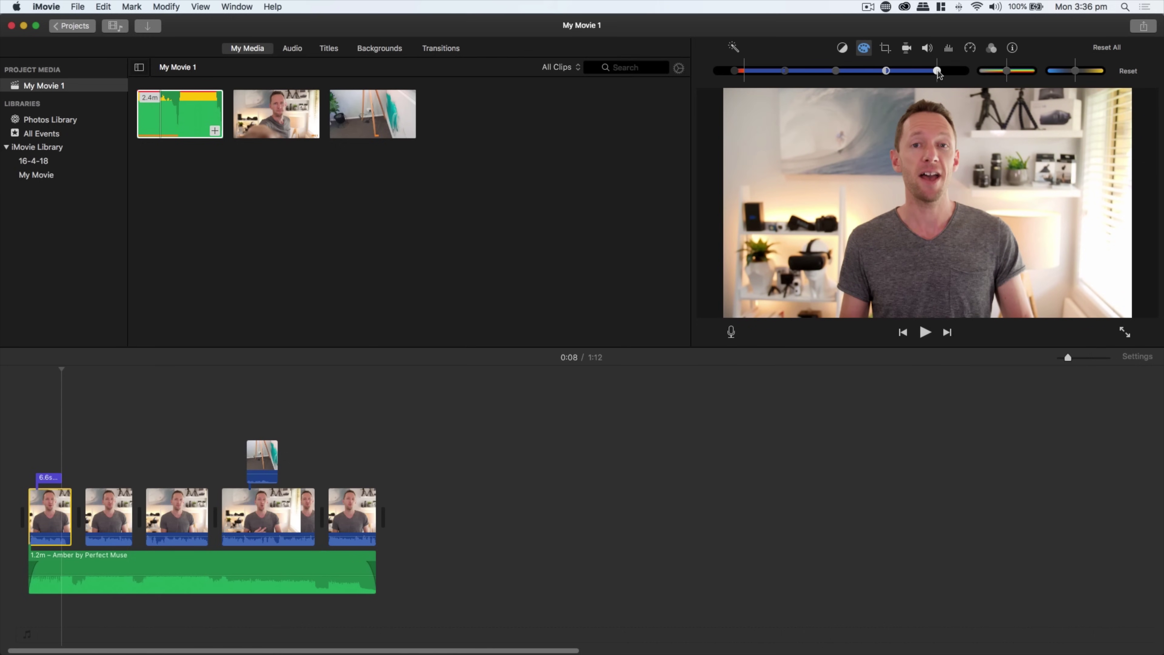
pyautogui.moveTo(940, 73)
pyautogui.mouseDown()
pyautogui.moveTo(971, 79)
pyautogui.moveTo(931, 74)
pyautogui.mouseUp()
pyautogui.moveTo(1008, 74)
pyautogui.mouseDown()
pyautogui.moveTo(1022, 74)
pyautogui.moveTo(980, 73)
pyautogui.moveTo(1009, 76)
pyautogui.mouseUp()
pyautogui.moveTo(1076, 75); pyautogui.dragTo(1075, 72)
pyautogui.moveTo(1072, 71); pyautogui.dragTo(1074, 73)
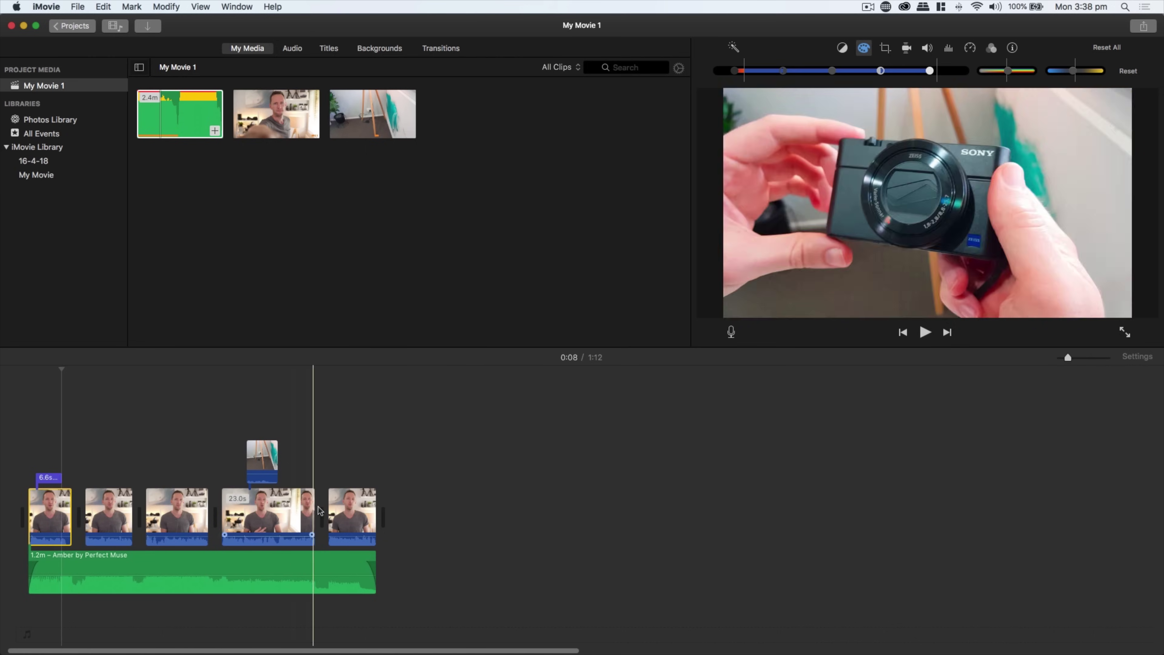
# - Copy the first clip and paste all its adjustments onto clips 2–5
pyautogui.click(52, 527)
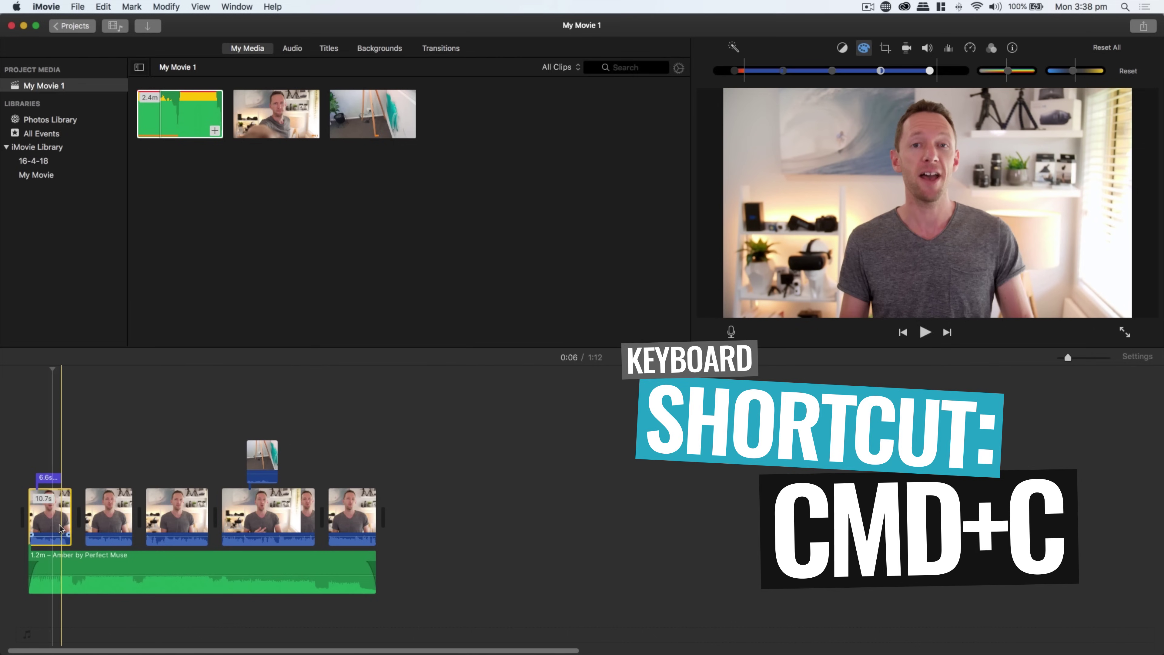
pyautogui.click(102, 7)
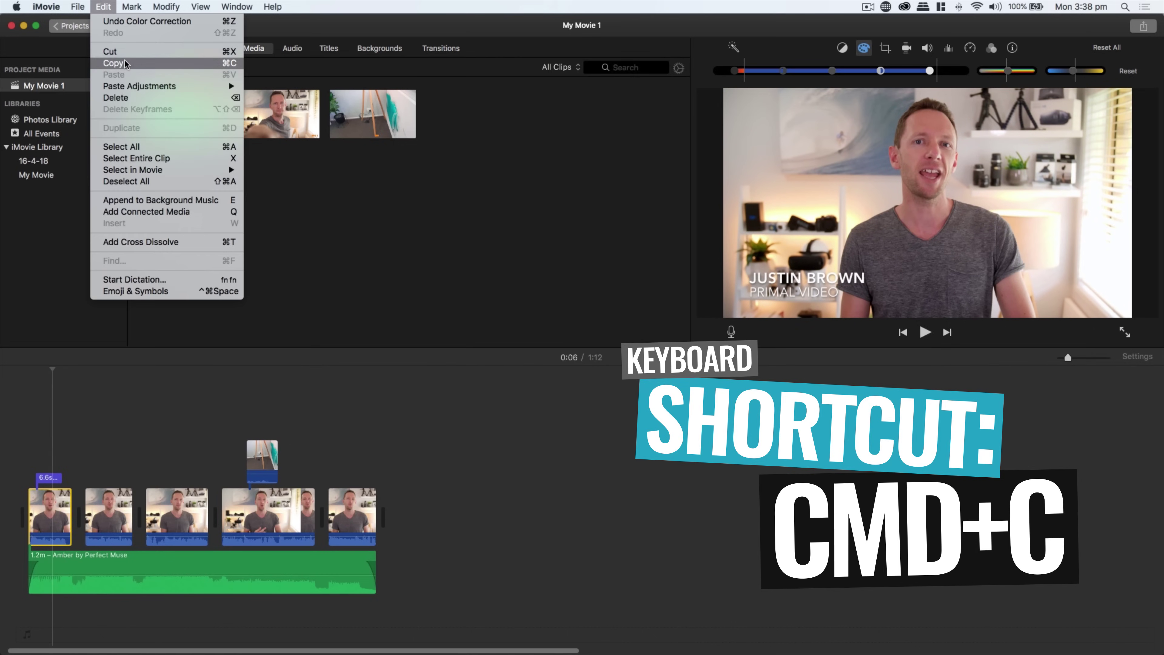
pyautogui.click(114, 63)
pyautogui.moveTo(430, 519); pyautogui.dragTo(114, 516)
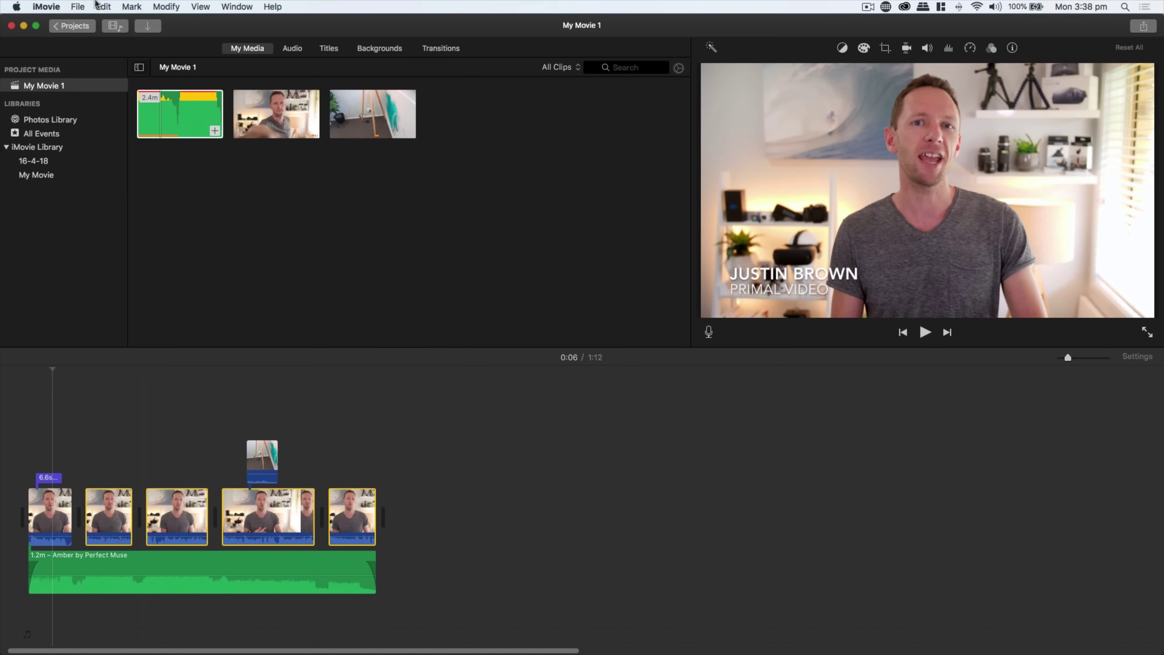
pyautogui.click(102, 6)
pyautogui.moveTo(182, 89)
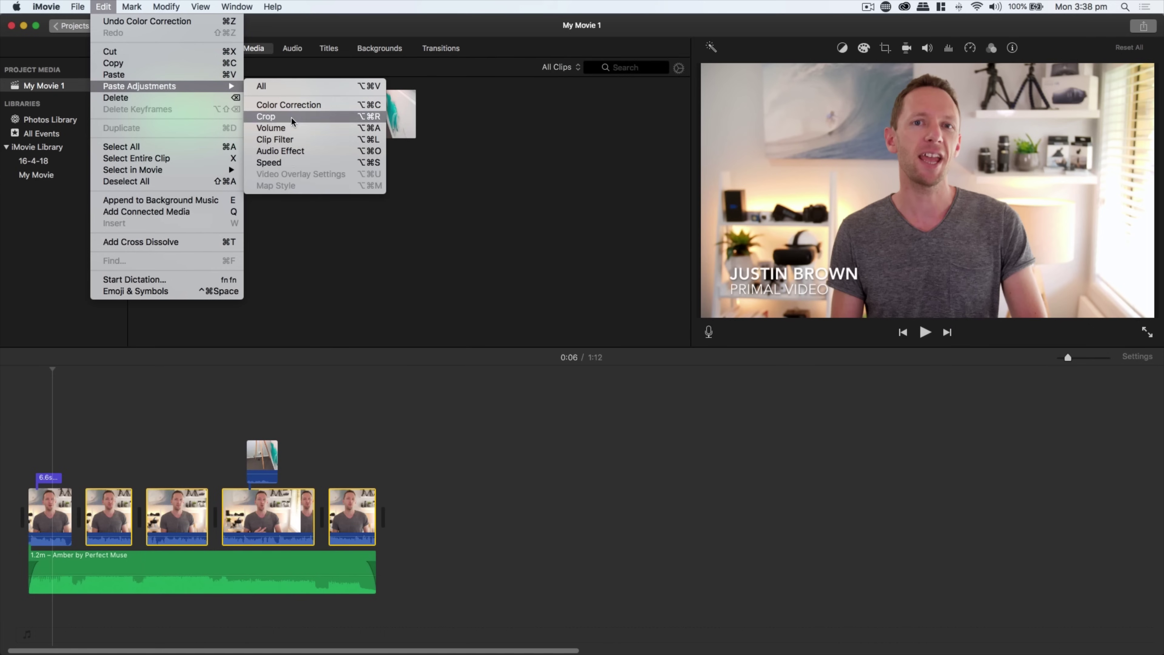
pyautogui.click(294, 85)
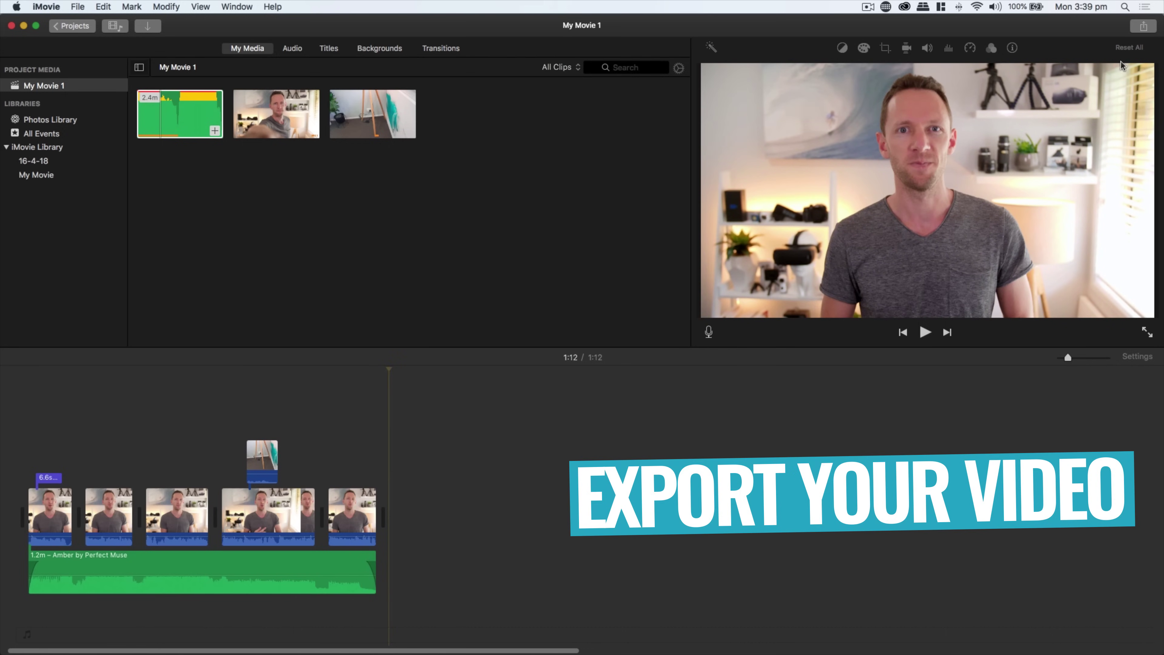
# - Start a File export of My Movie 1, checking its title and description text
pyautogui.click(1144, 27)
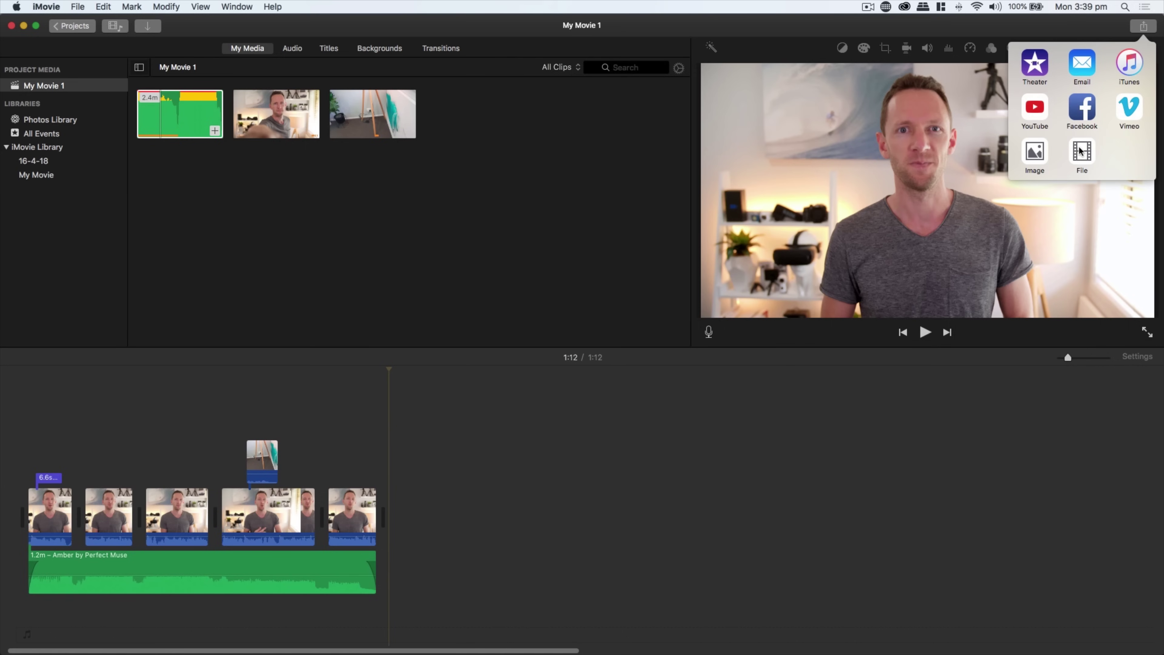
pyautogui.click(1083, 158)
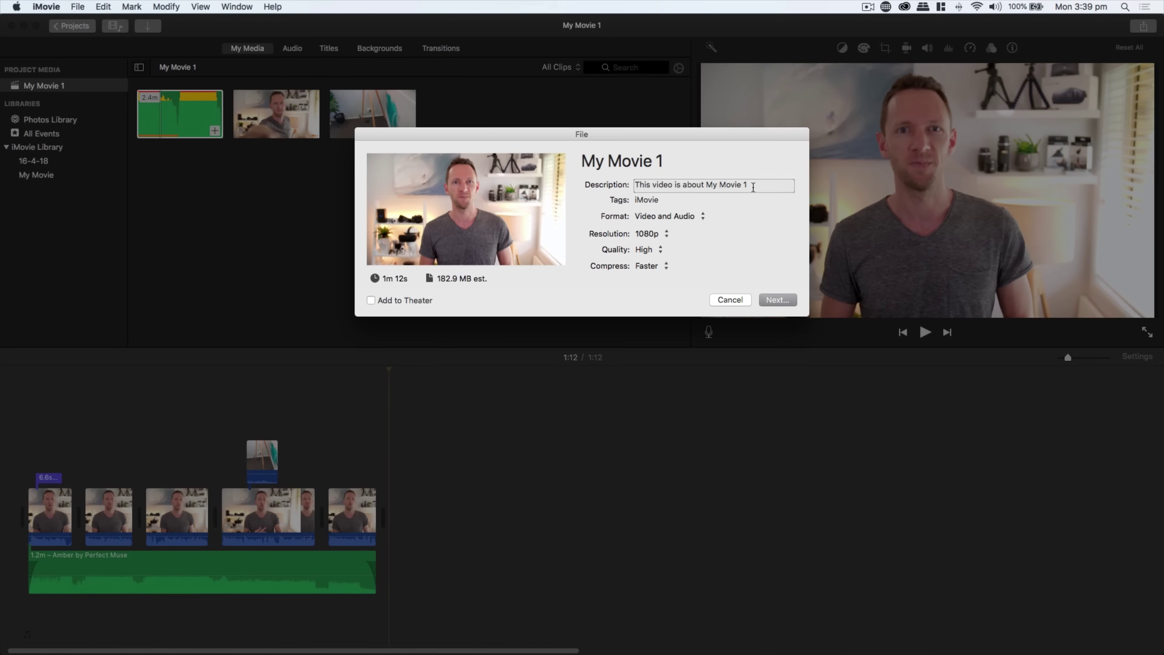
pyautogui.click(662, 160)
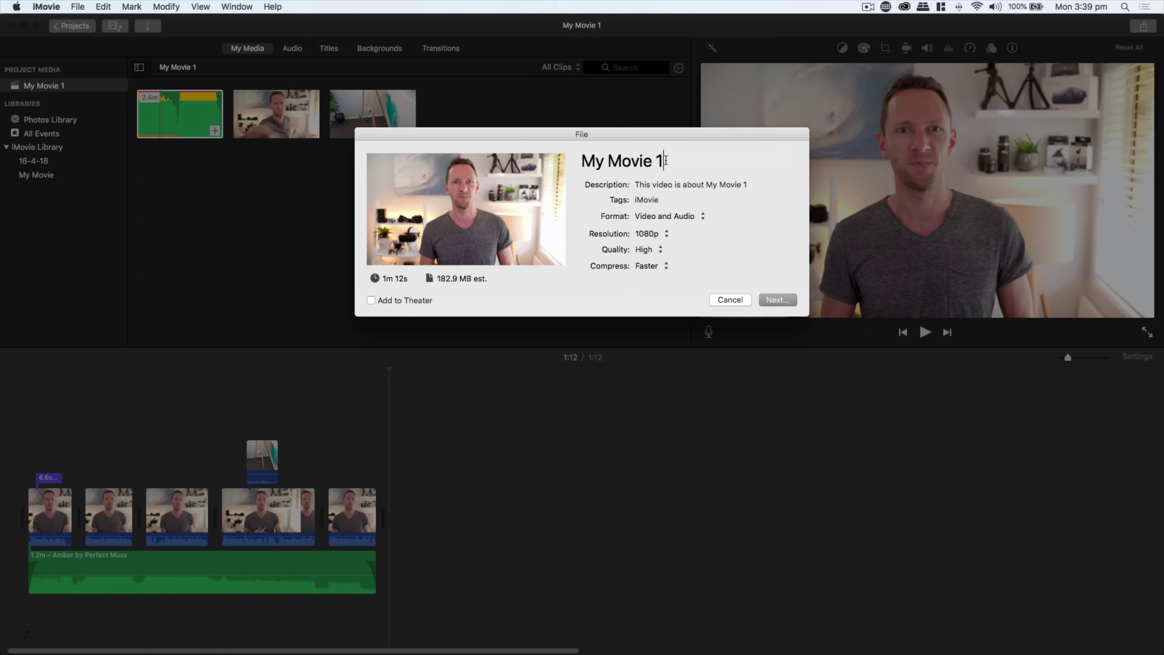
pyautogui.moveTo(662, 161); pyautogui.dragTo(577, 161)
pyautogui.click(642, 184)
pyautogui.moveTo(643, 185); pyautogui.dragTo(754, 183)
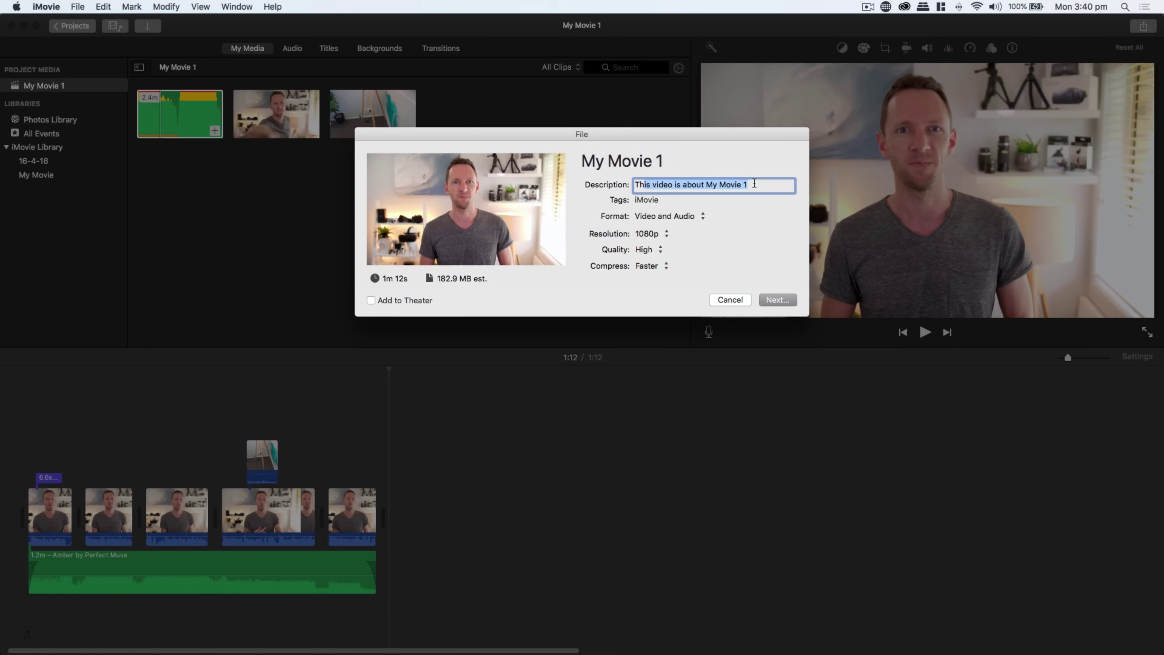
# - Keep Video and Audio at 1080p, set quality to High and compression to Better Quality
pyautogui.click(661, 217)
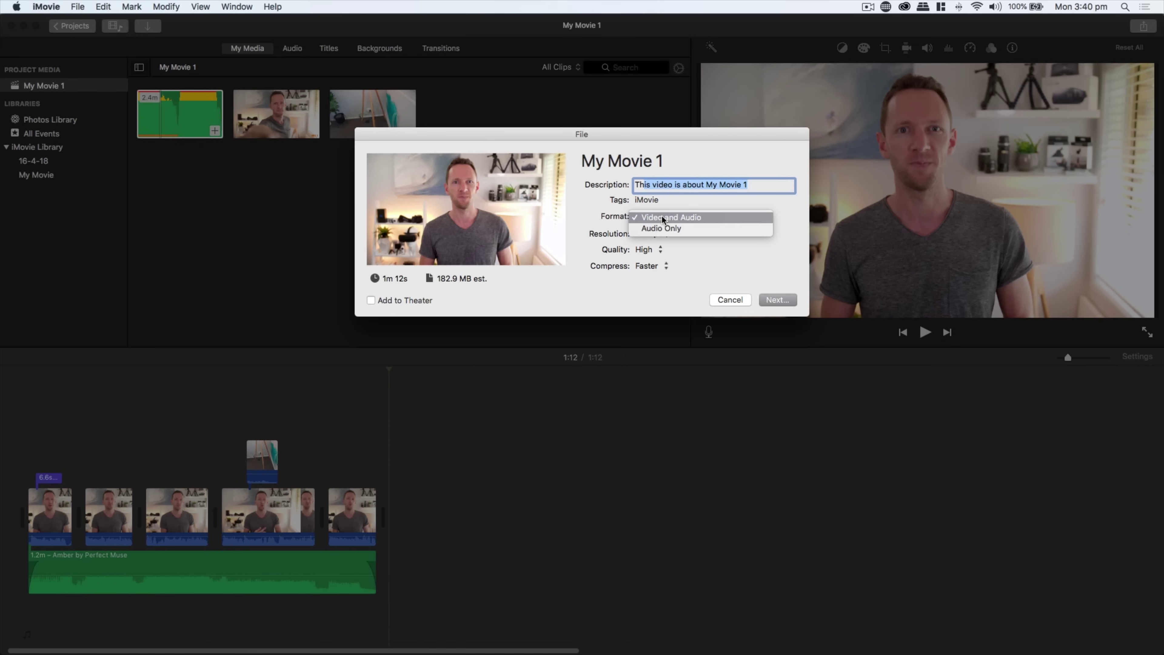
pyautogui.click(701, 216)
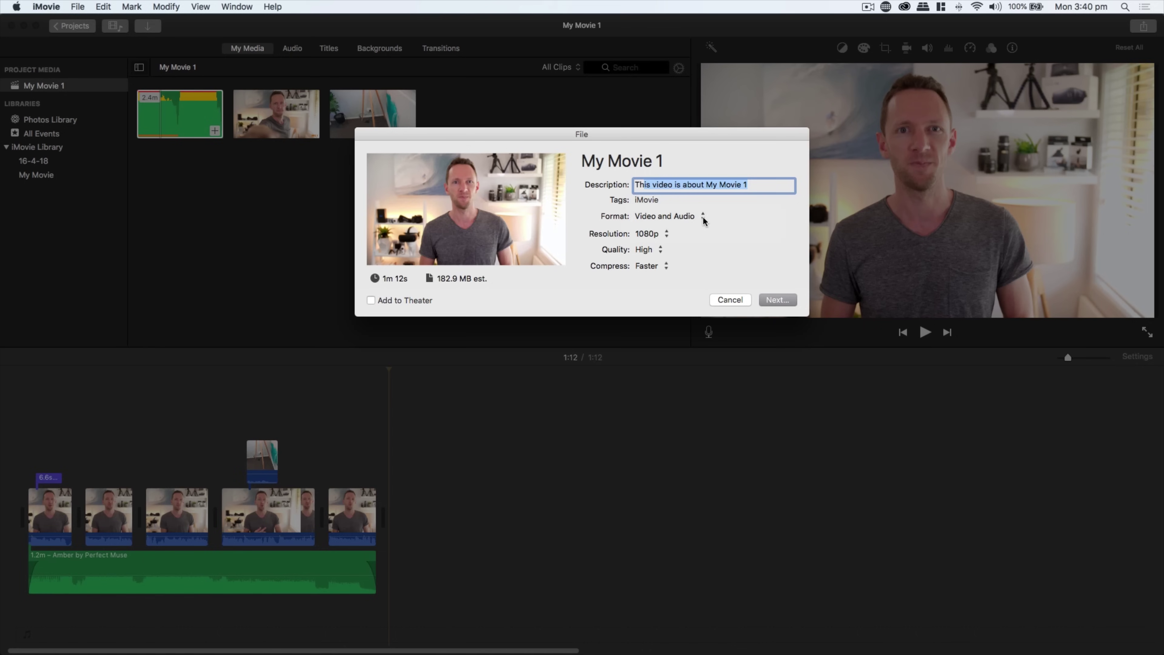
pyautogui.click(646, 234)
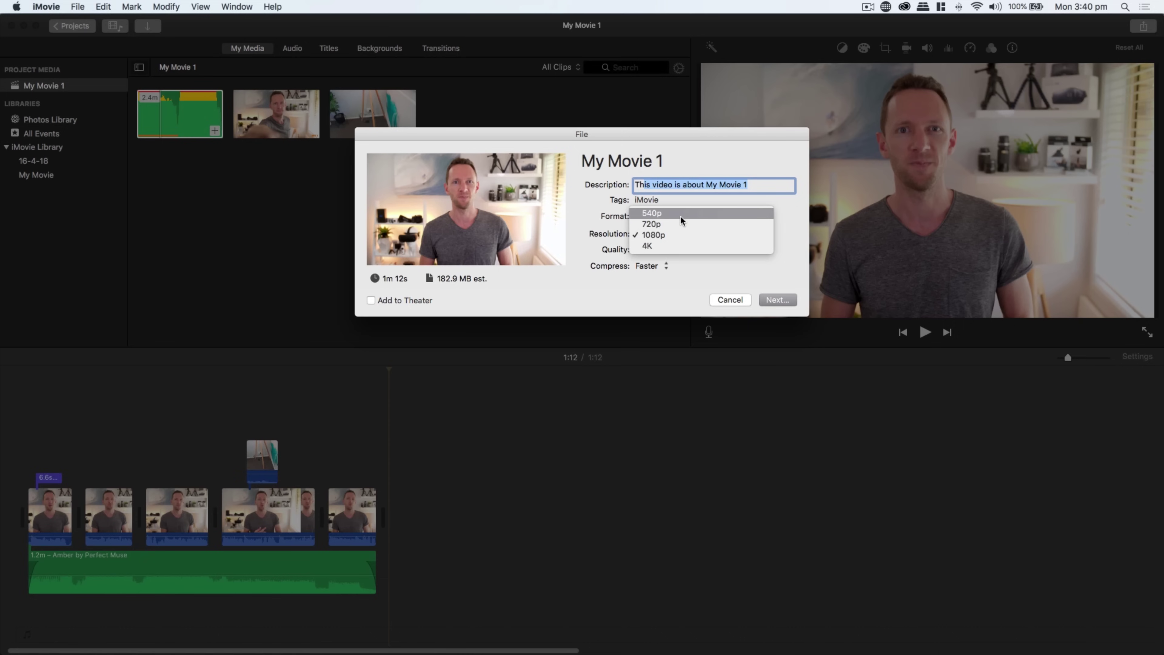
pyautogui.click(641, 236)
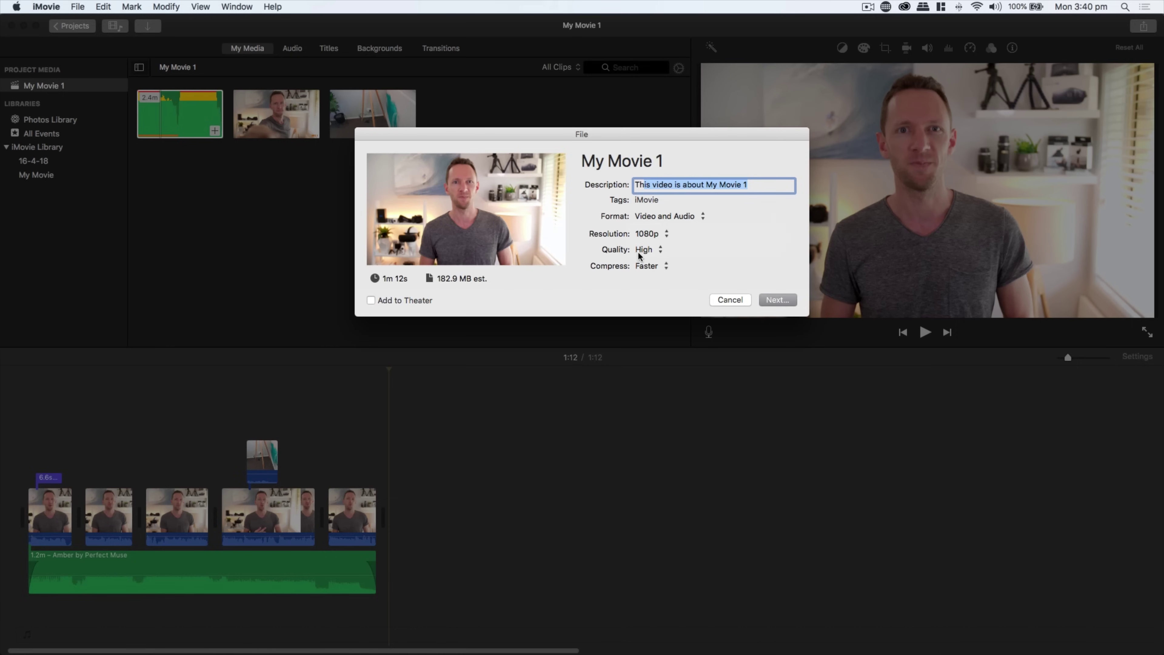
pyautogui.click(644, 253)
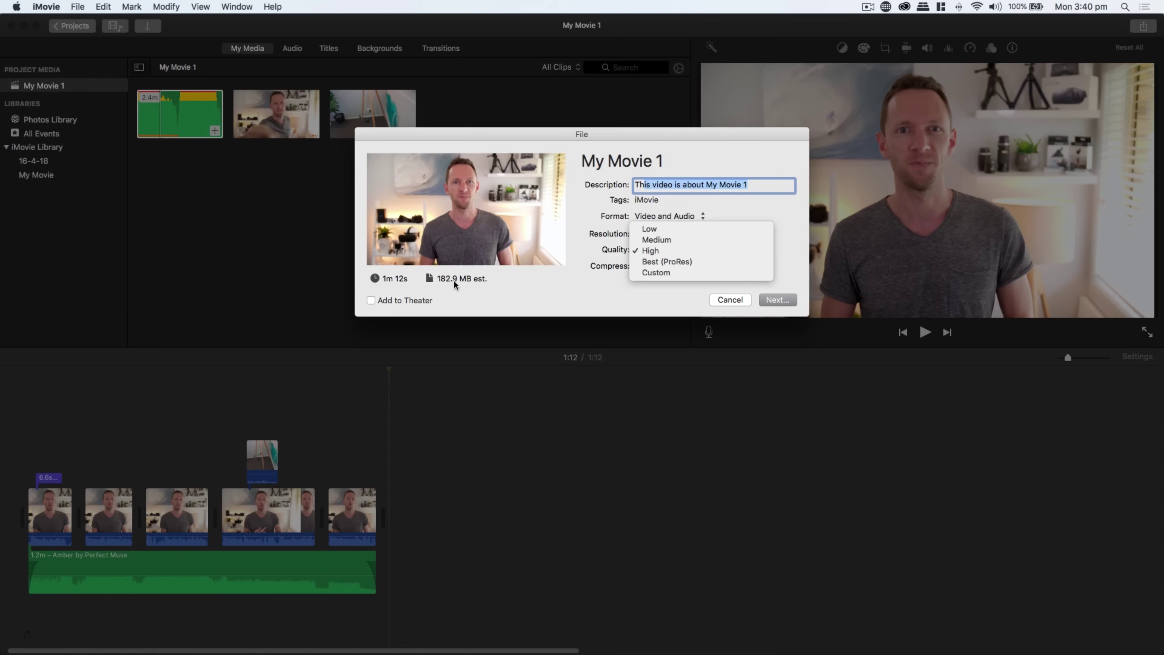
pyautogui.click(653, 262)
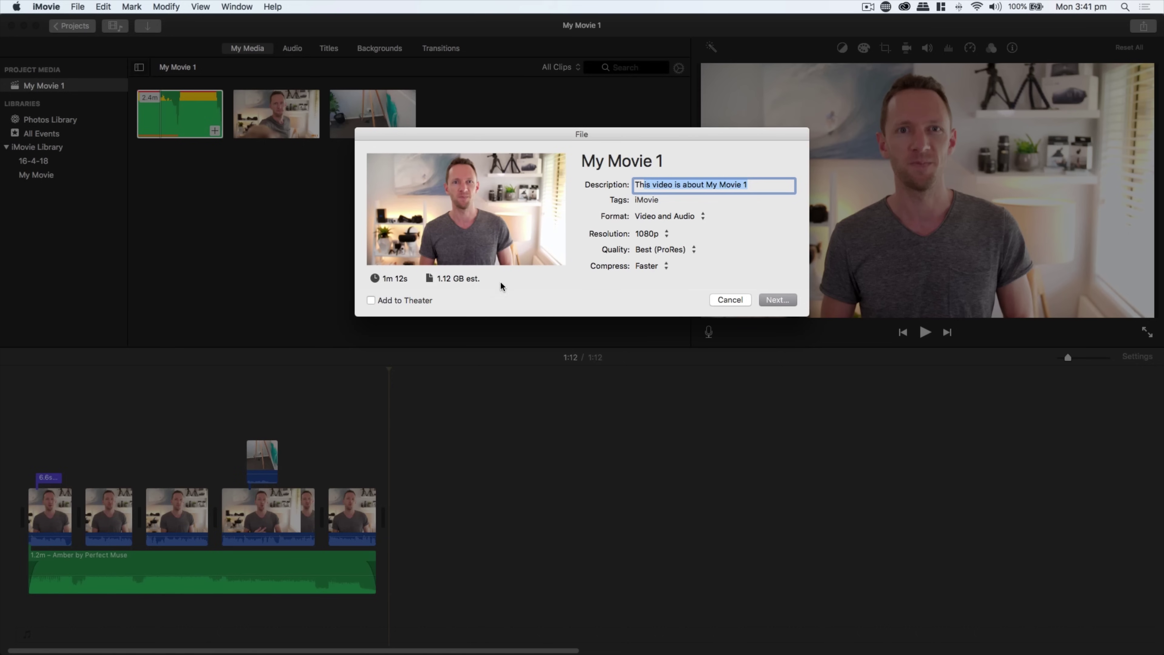
pyautogui.click(651, 250)
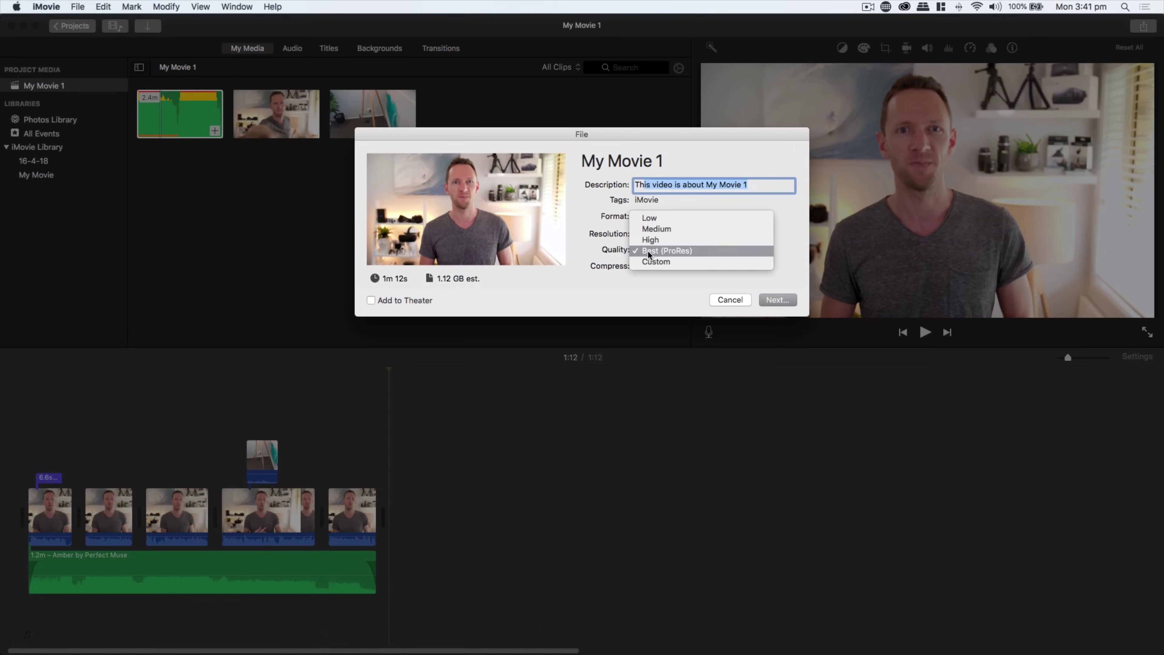
pyautogui.click(668, 247)
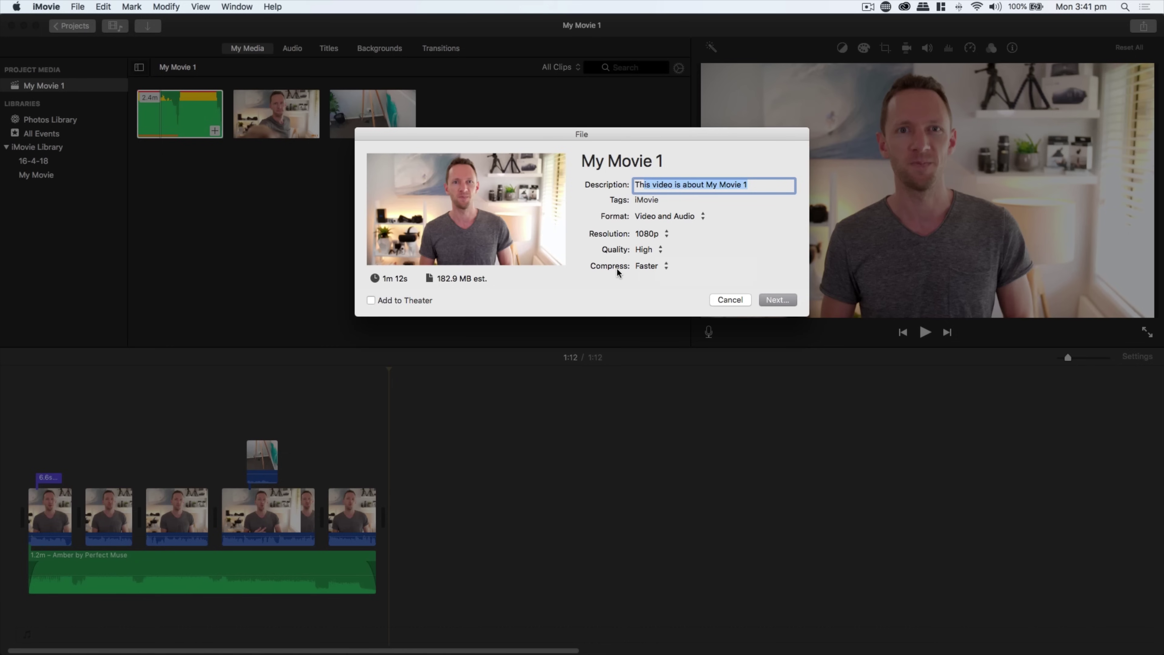
pyautogui.click(637, 270)
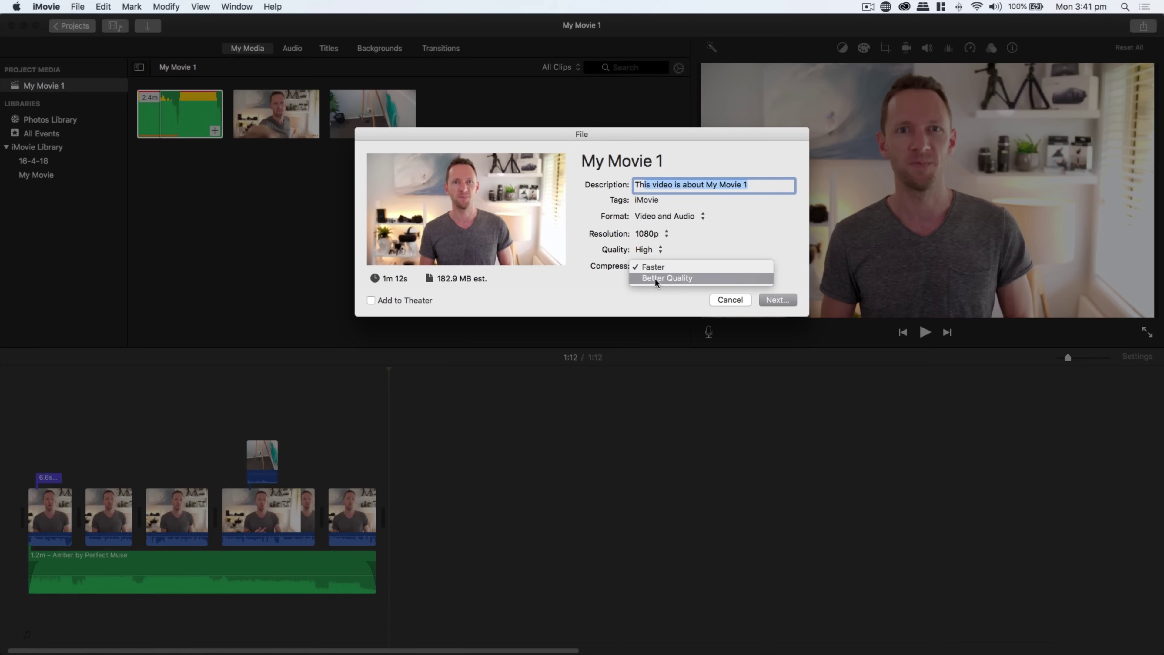
pyautogui.click(661, 283)
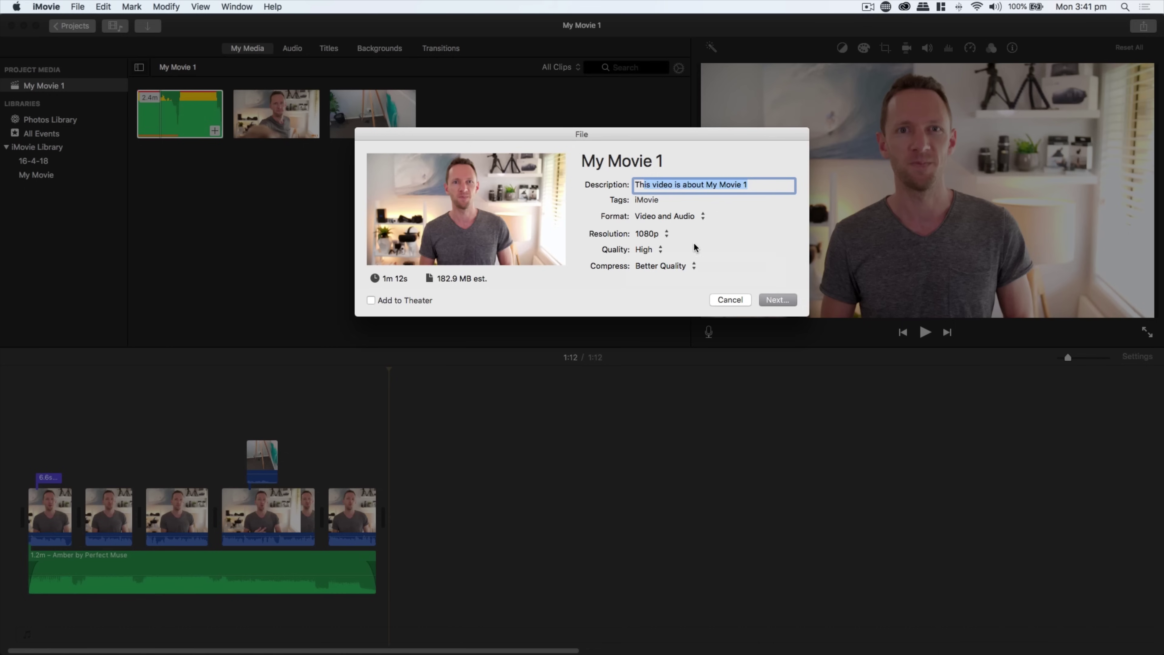
# - Save the export as My Movie 1.mp4 in Movies and view its progress
pyautogui.click(786, 303)
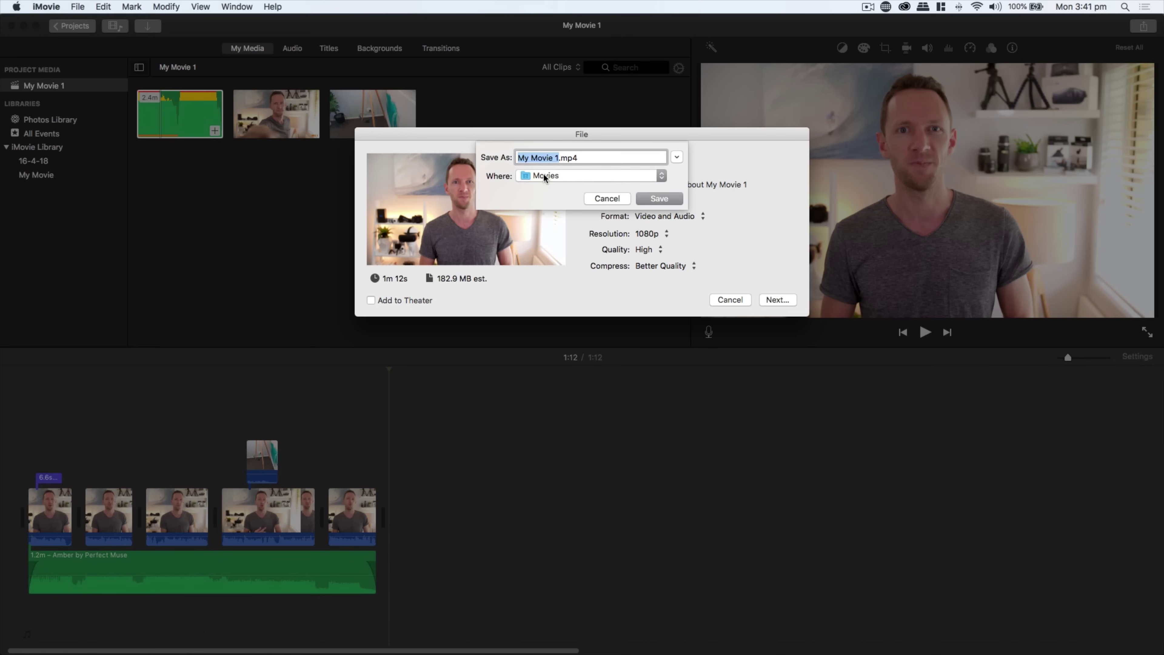
pyautogui.click(659, 199)
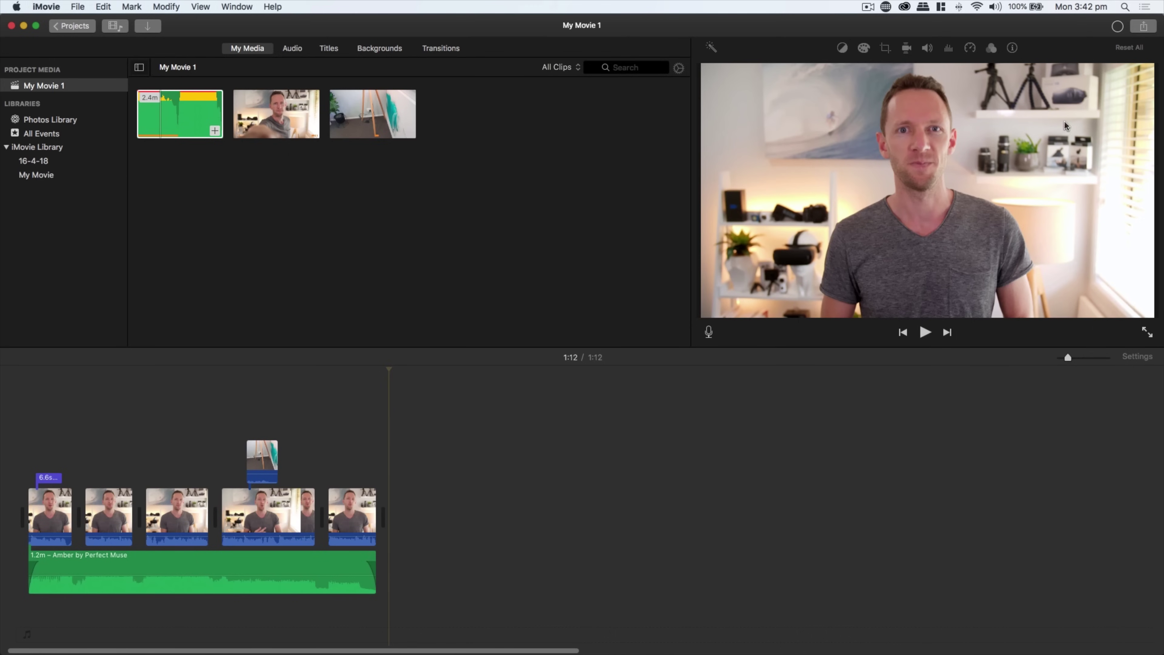
pyautogui.click(1118, 28)
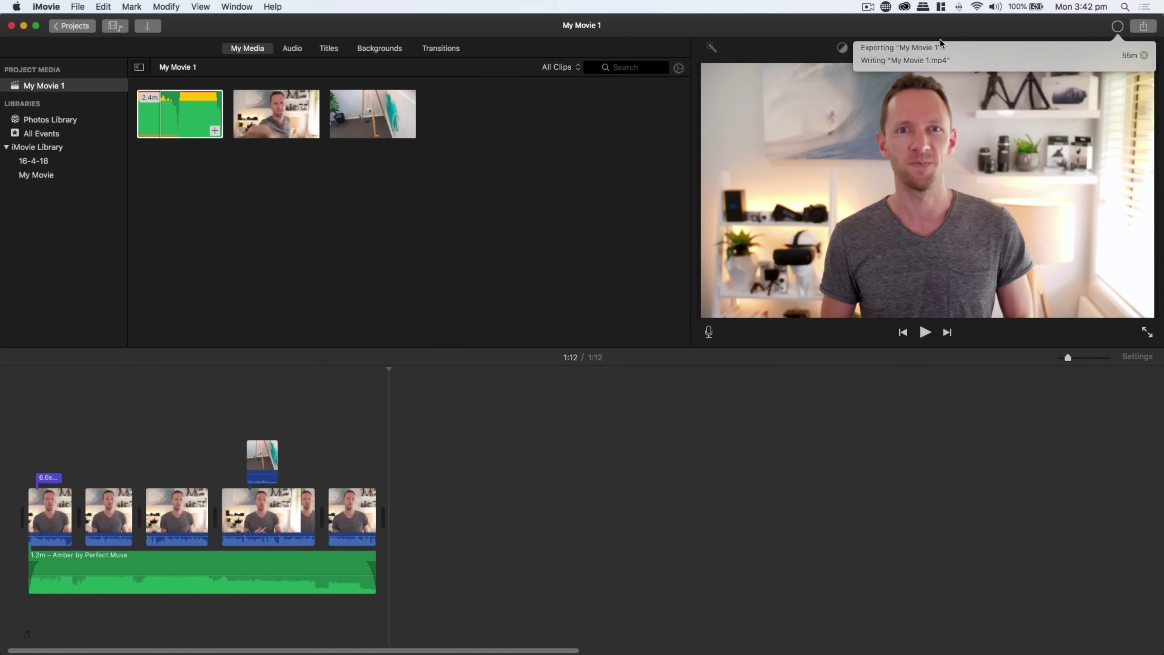